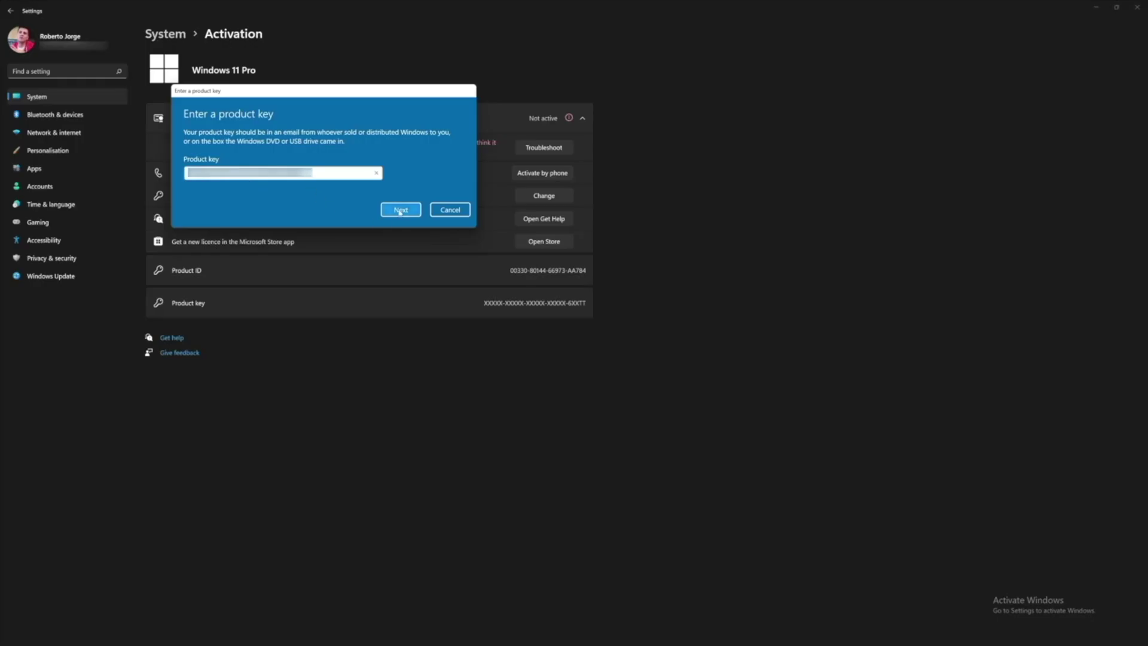
Confirm the entered product key and activate Windows 11 Pro
left_click(401, 211)
left_click(402, 192)
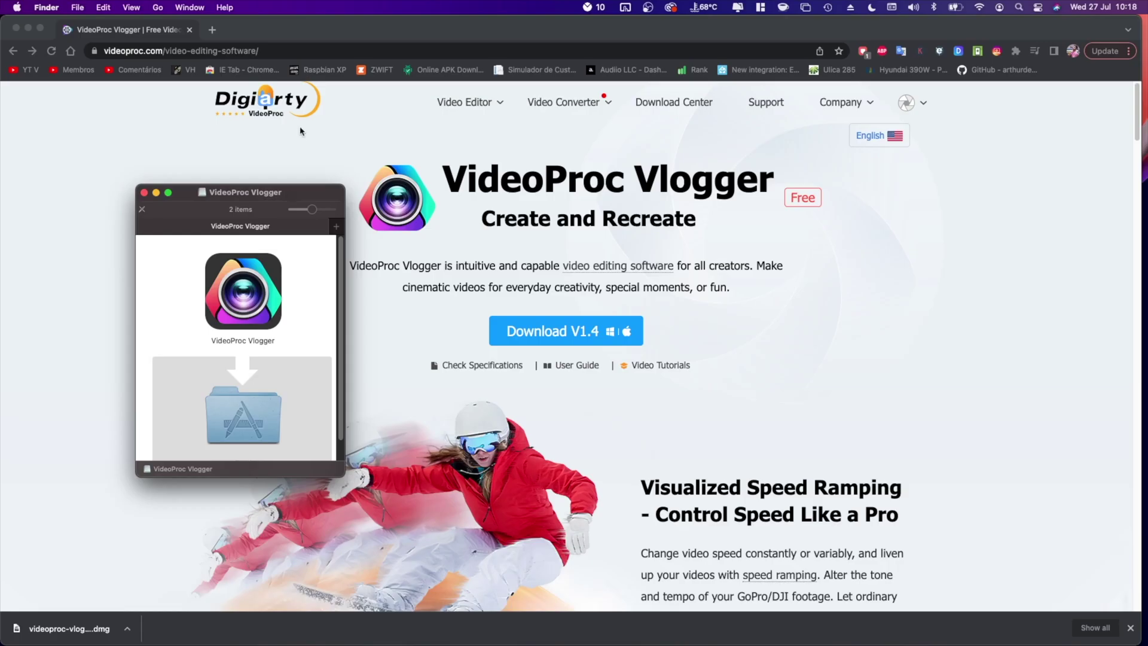
Install VideoProc Vlogger into Applications and open the videoproc.com Video Tutorials page
left_click_drag(249, 338, 245, 405)
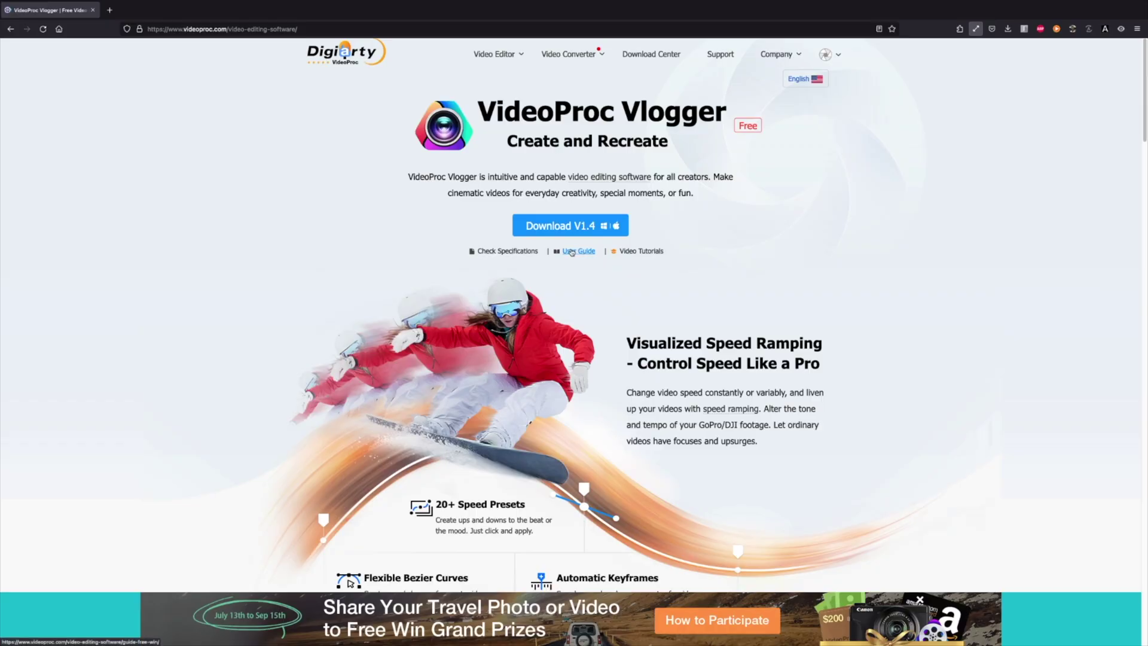
left_click(638, 252)
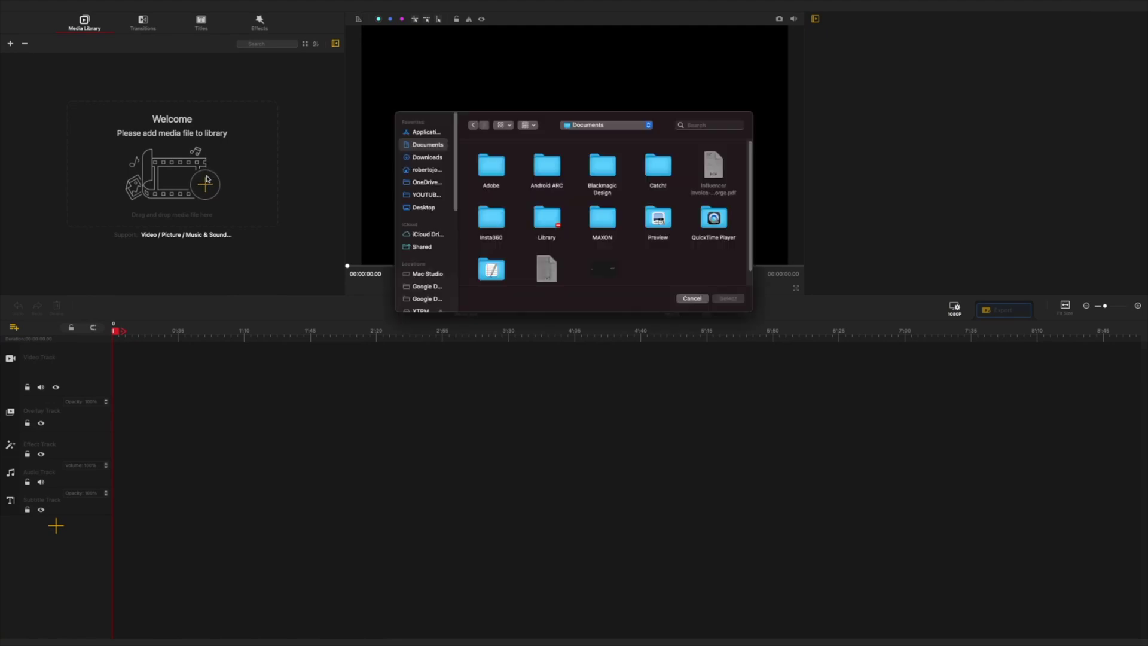
Import the selected clips, trim DJ_0023's end, and place DJ_0021 at the timeline start
left_click(727, 299)
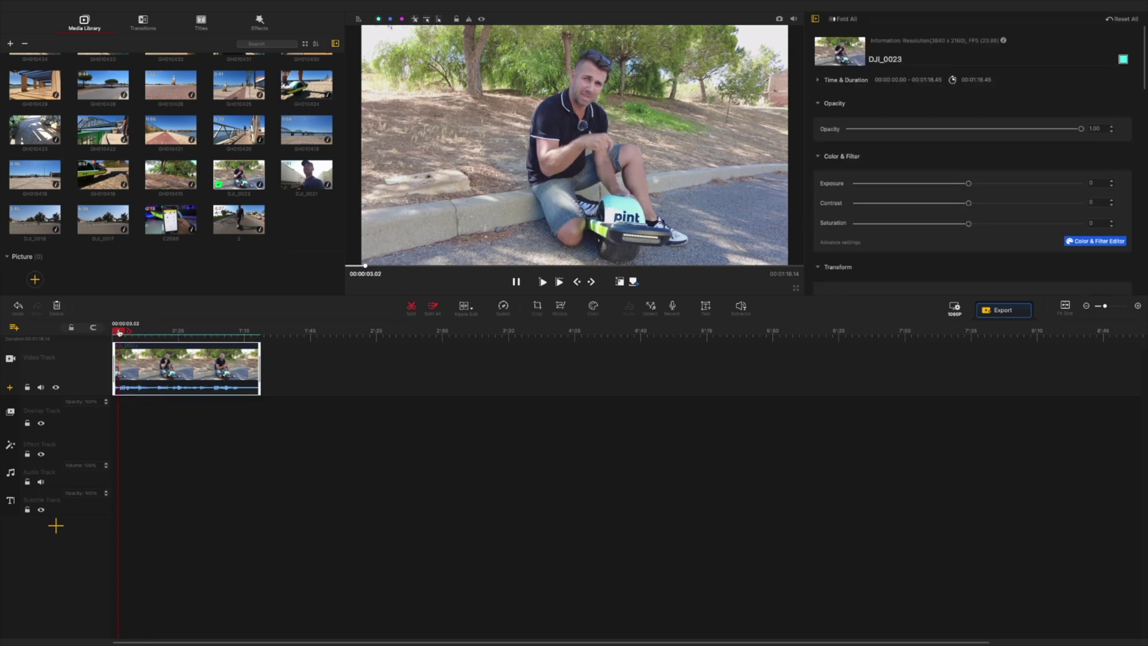
left_click_drag(117, 361, 129, 362)
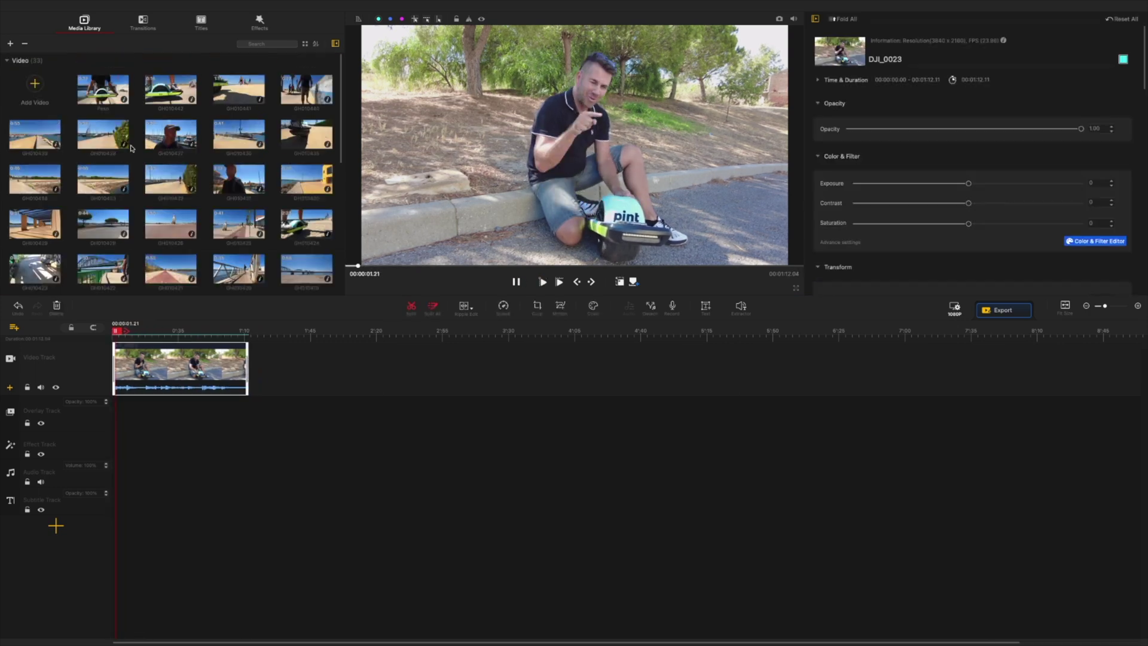
scroll(116, 155, "down", 1)
left_click_drag(326, 160, 144, 363)
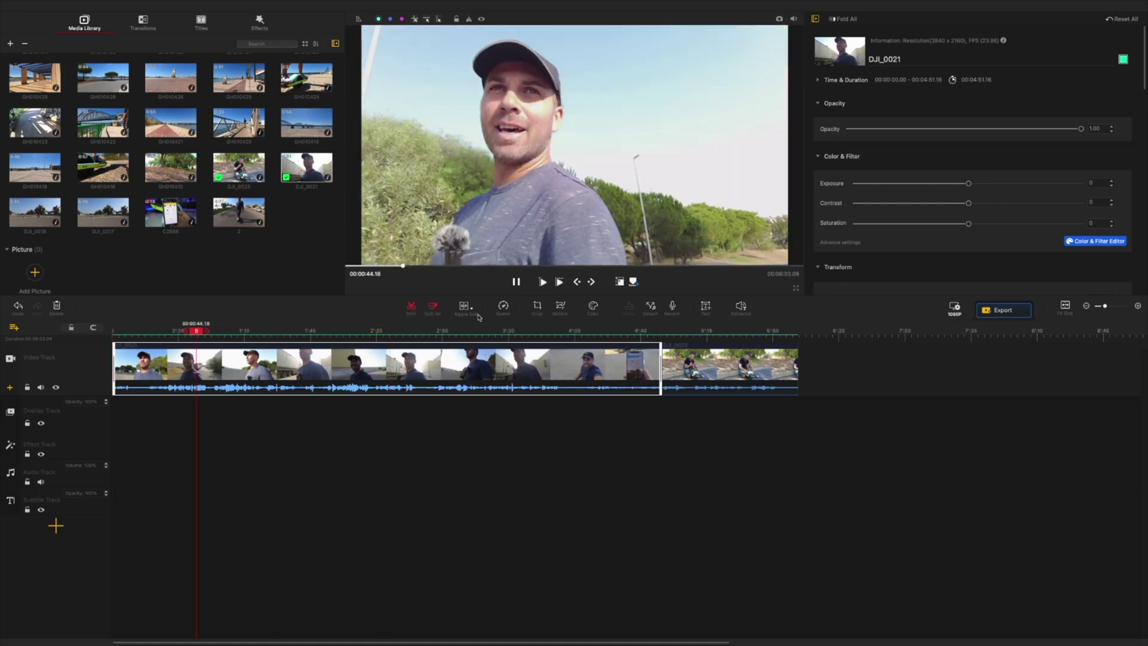
Cut the first 52 seconds from DJ_0021, then restore and shorten the overlay clip
left_click(411, 308)
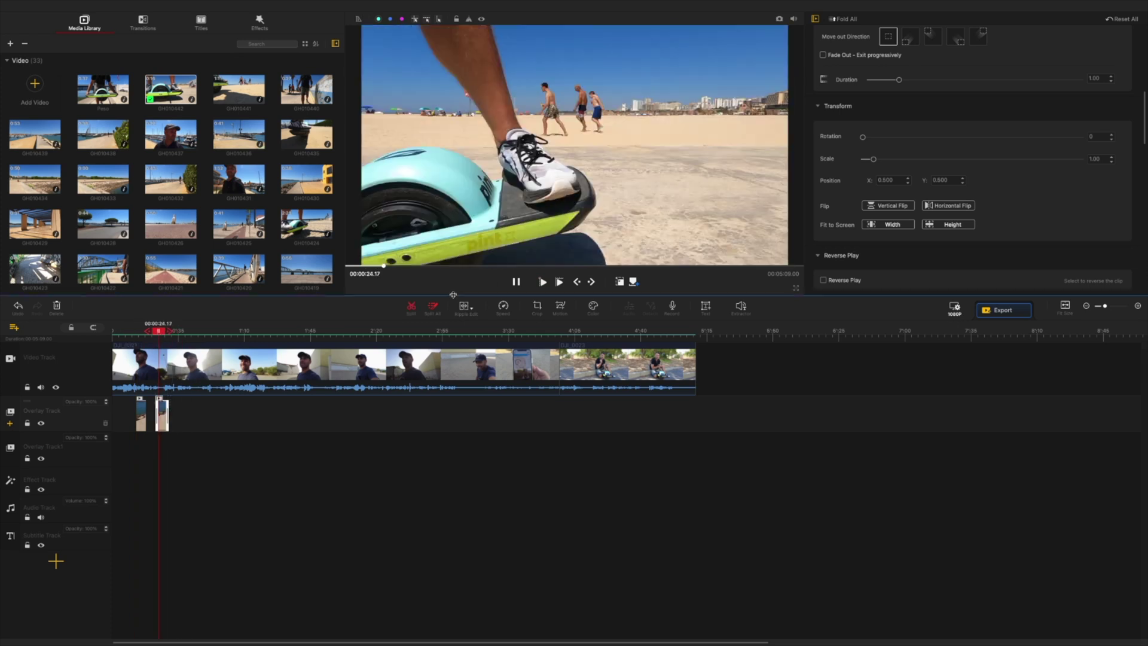
key("Delete")
key("ctrl+z")
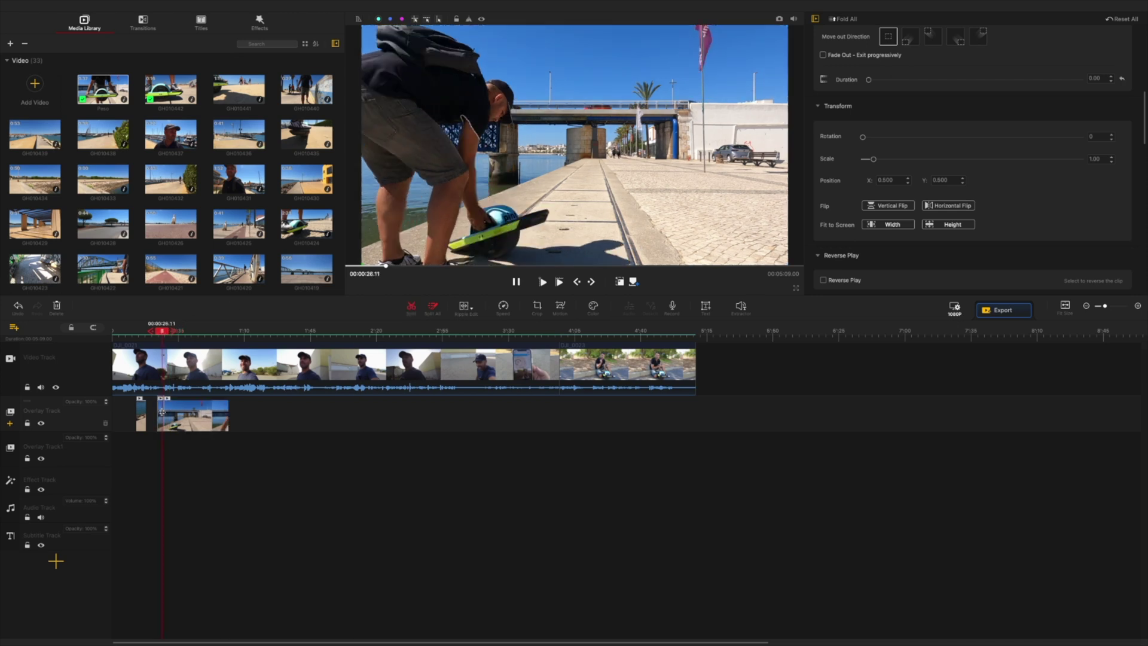
left_click_drag(161, 412, 164, 415)
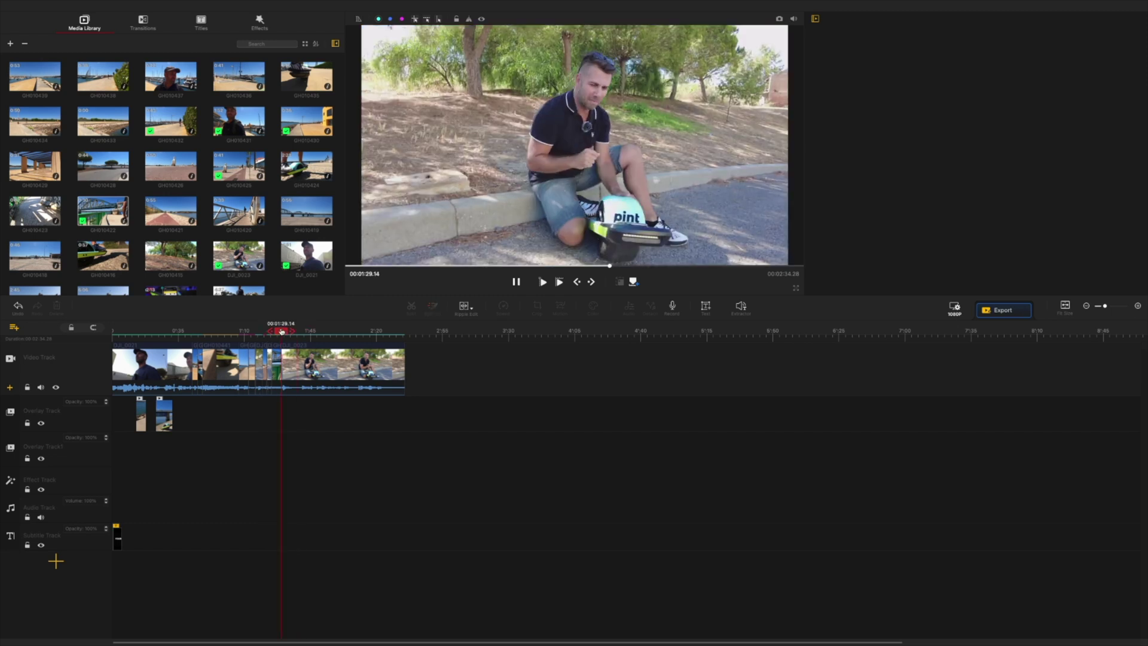
Add the C2588 phone clip to the overlay track and enlarge it in the frame
scroll(173, 167, "down", 2)
left_click_drag(170, 247, 299, 414)
right_click(300, 414)
left_click(282, 331)
right_click(314, 410)
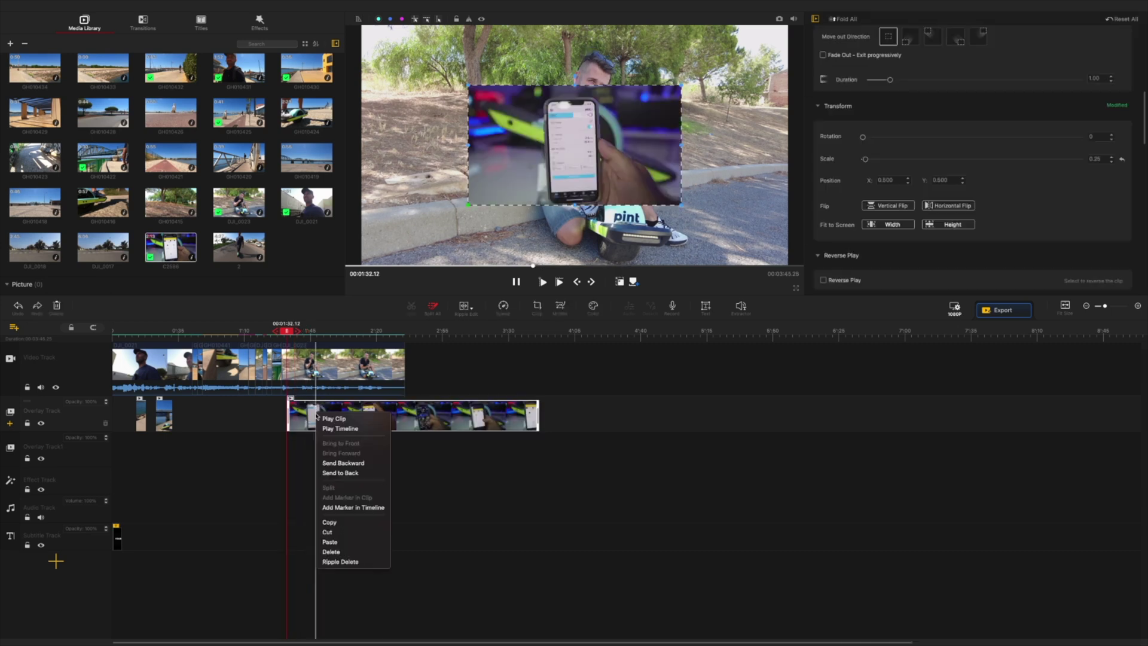
left_click(328, 416)
mouse_move(469, 205)
left_mouse_down()
mouse_move(444, 210)
mouse_move(475, 200)
left_mouse_up()
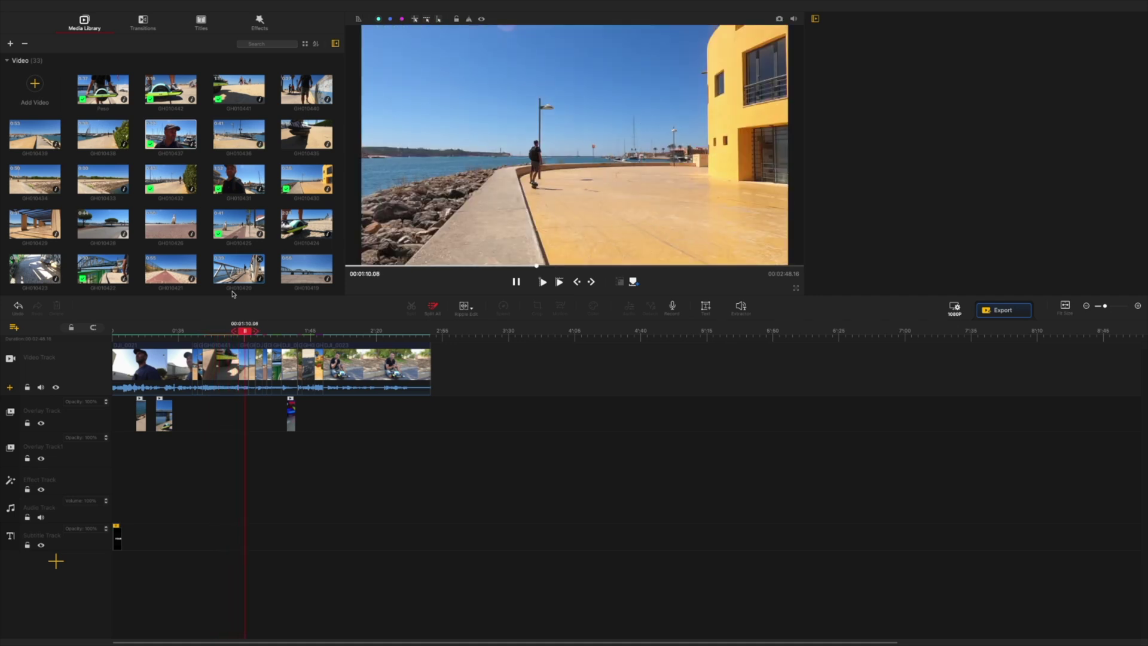
Delete the GH010441 beach clip near 0:54
left_click(213, 332)
left_click(224, 365)
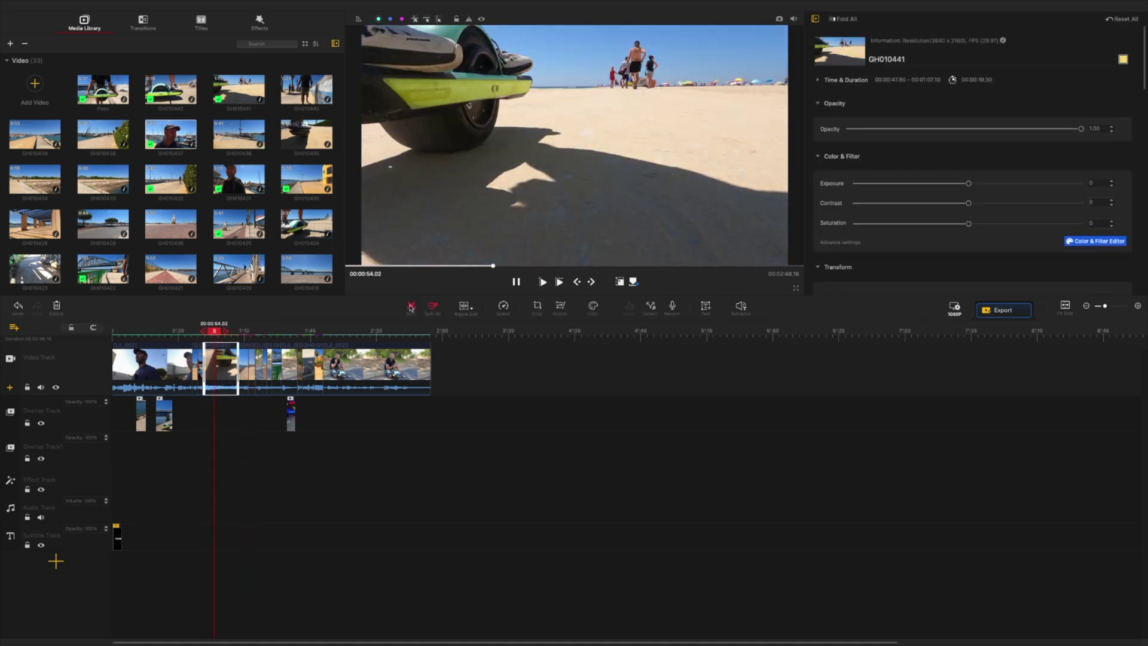
key("Delete")
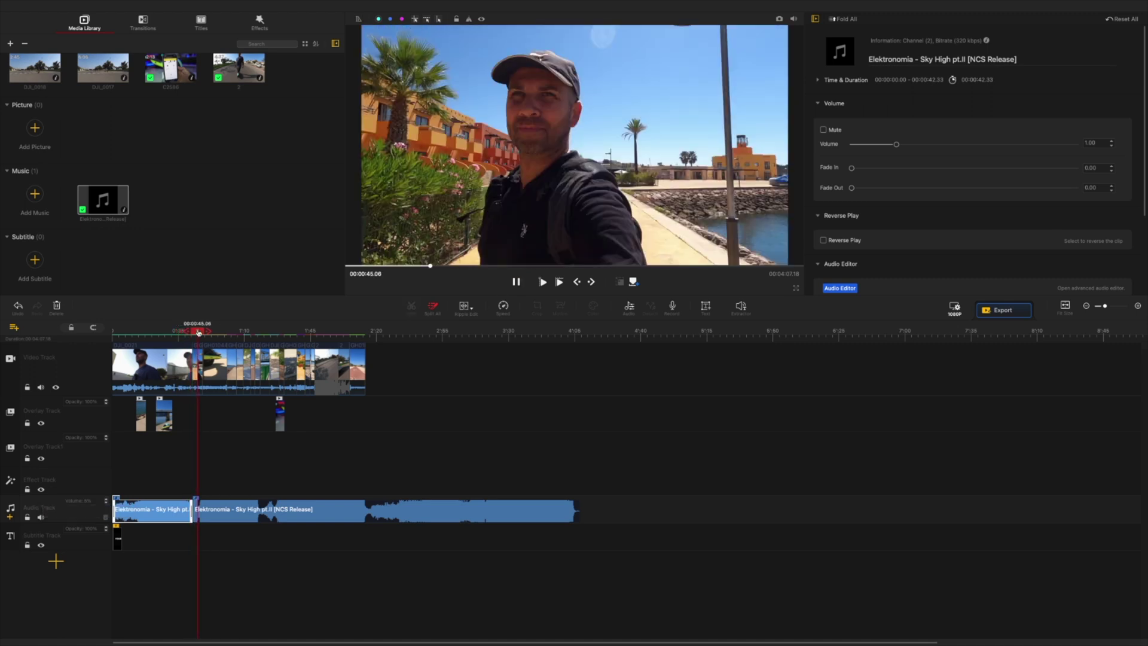
Set the first music clip's volume to 0.20 and the second's to 0.50
left_click(142, 509)
left_click_drag(897, 144, 860, 144)
left_click(222, 509)
left_click(541, 282)
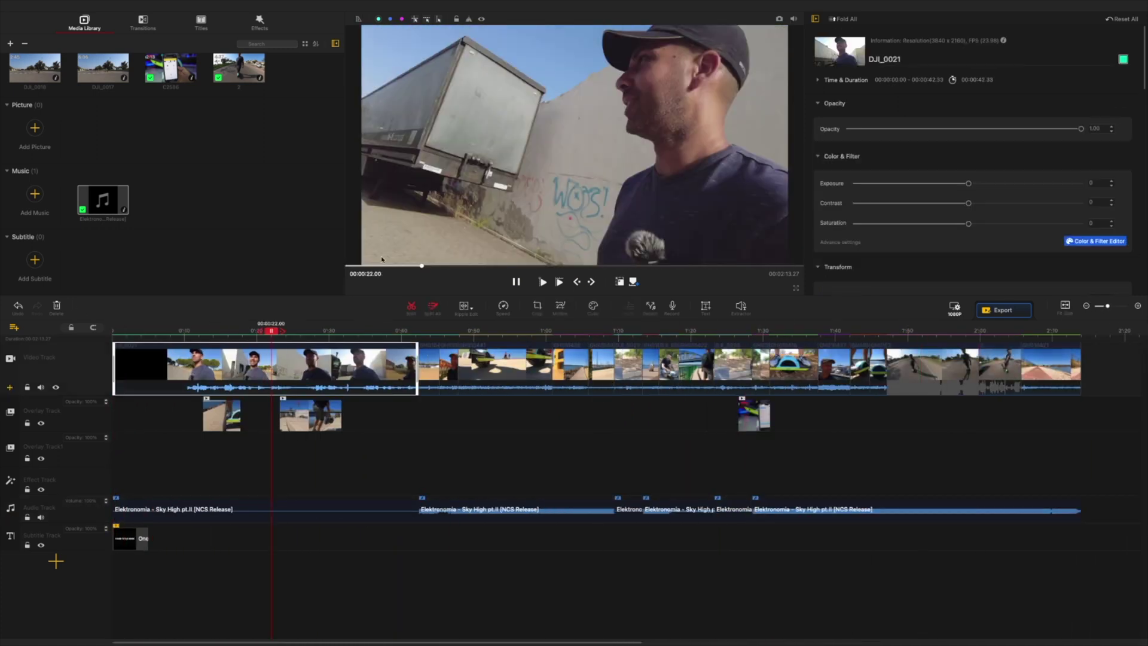
left_click(359, 333)
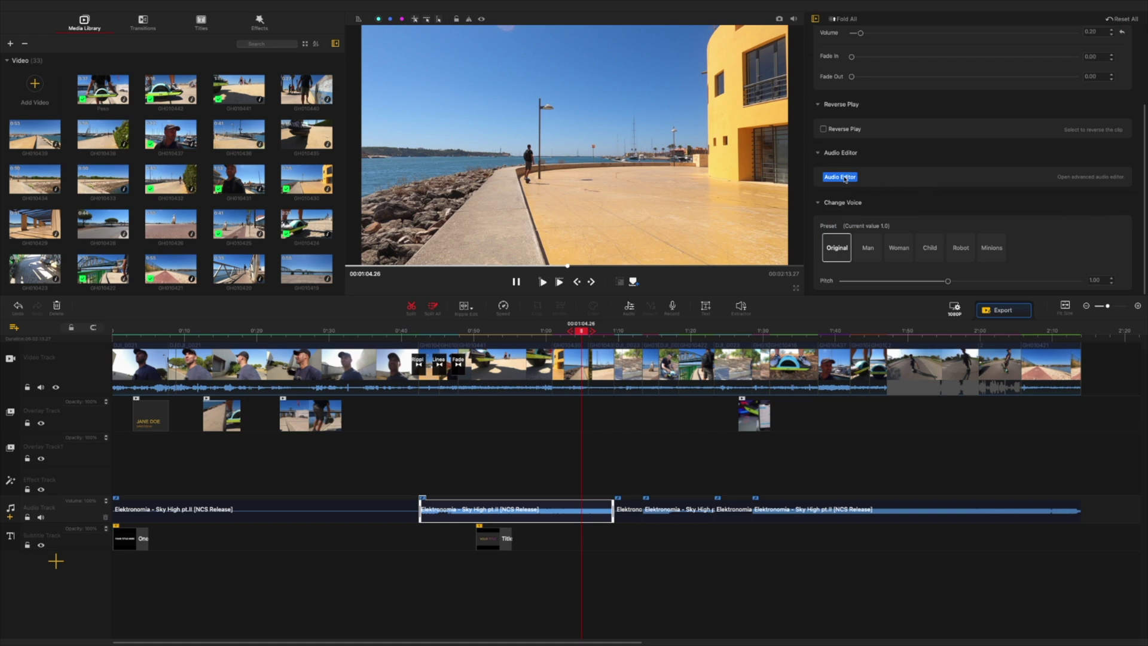
Open the Audio Editor on the second music clip and analyze its beats, onsets and silences
left_click(845, 177)
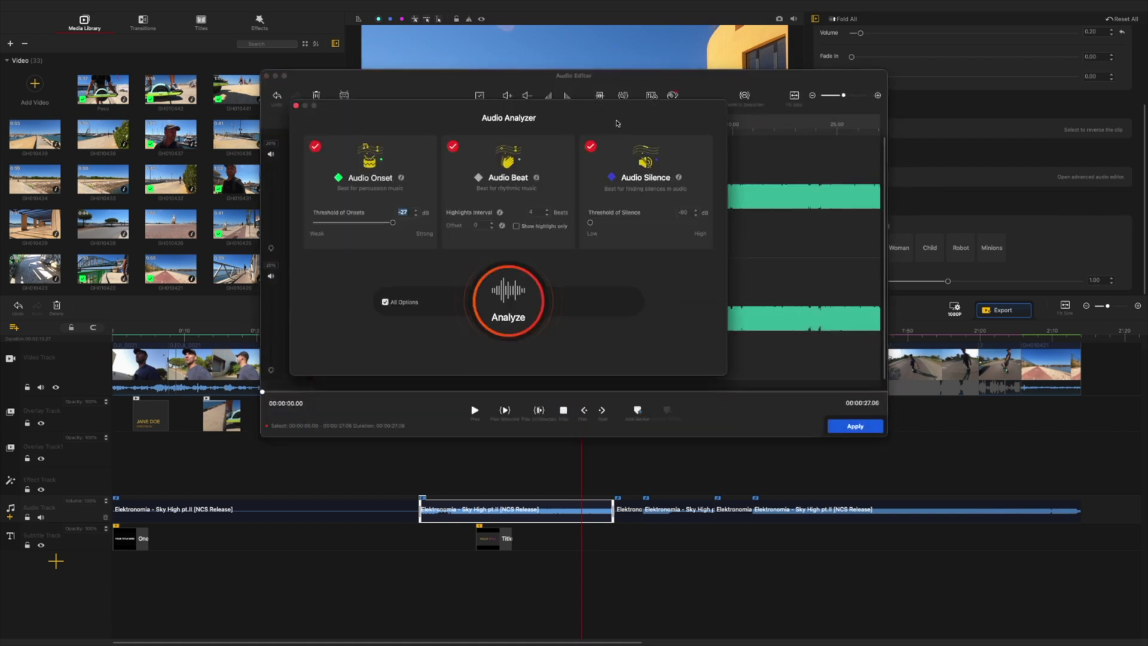
left_click(532, 293)
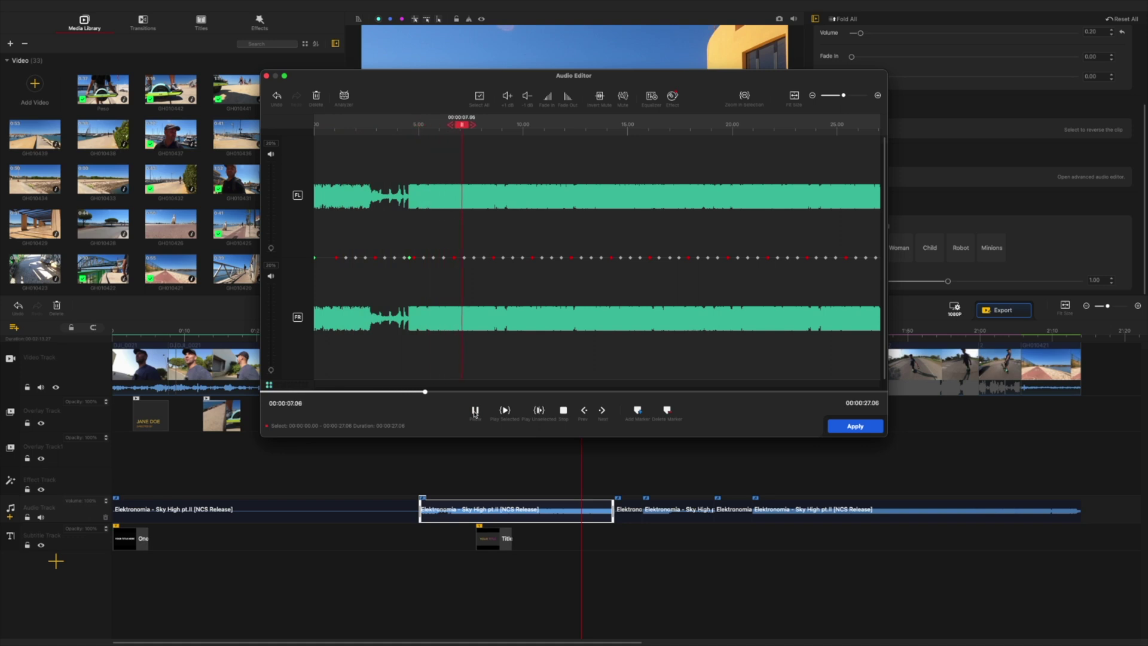
left_click(475, 411)
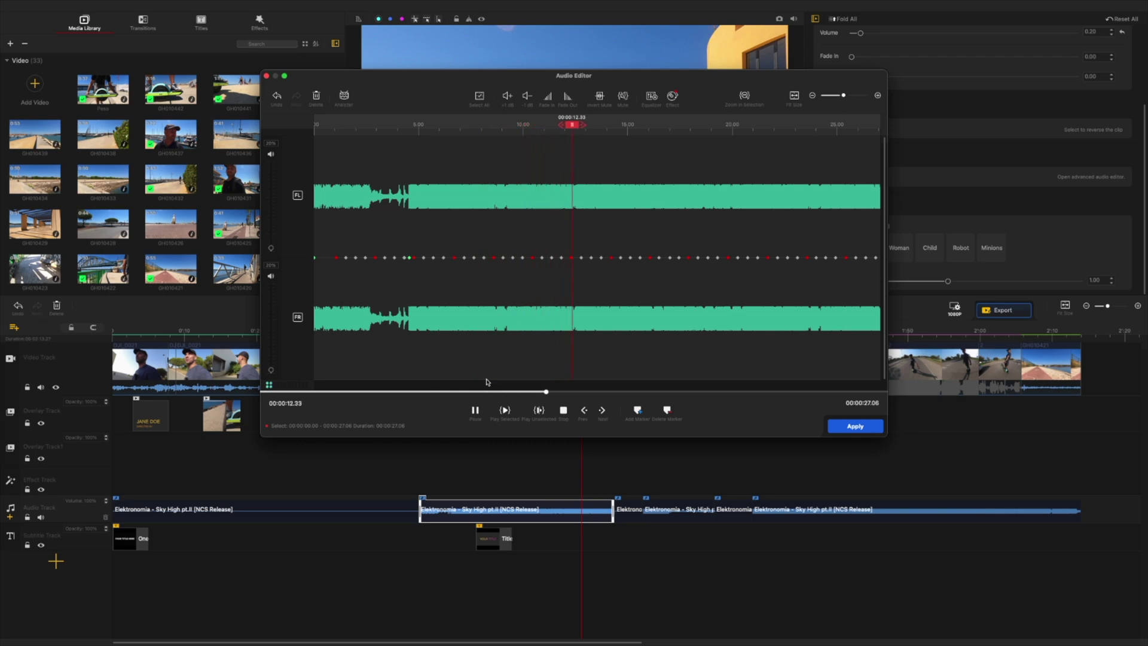
Try the Equalizer and the AutoPan sound effect, then close them without saving
left_click(652, 96)
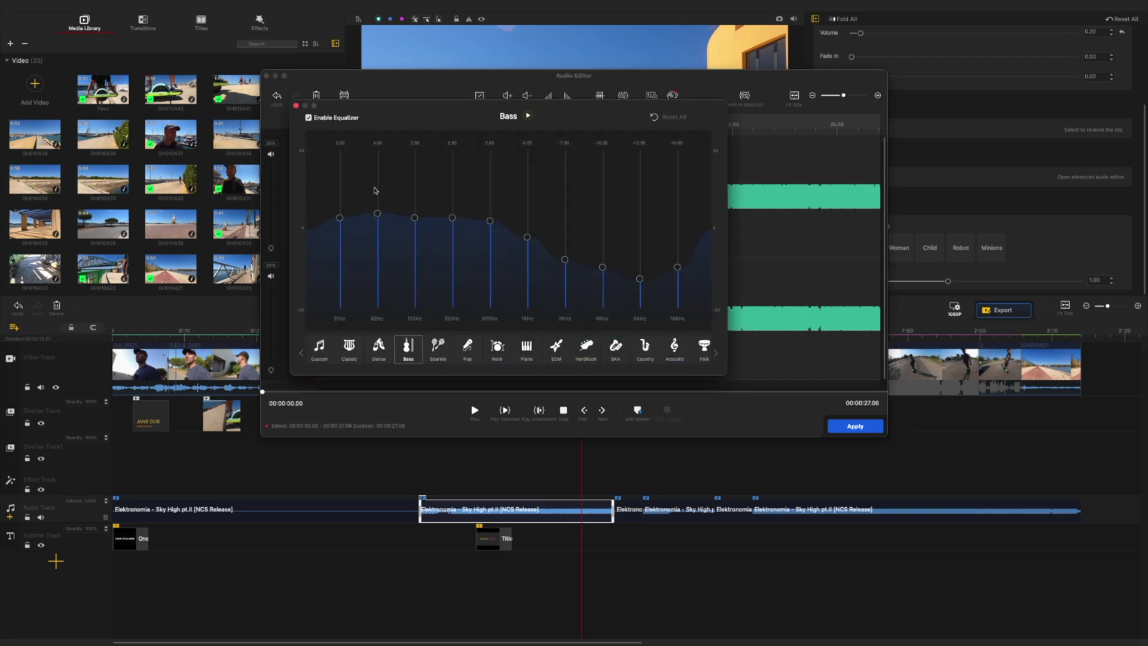
left_click(295, 105)
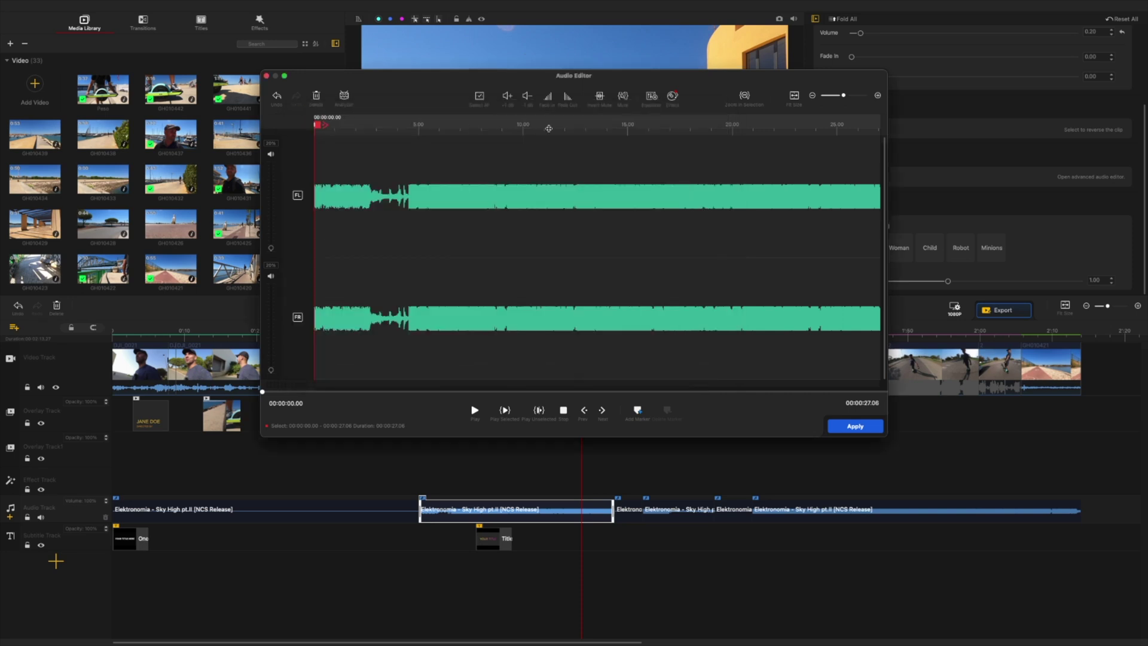
left_click(671, 96)
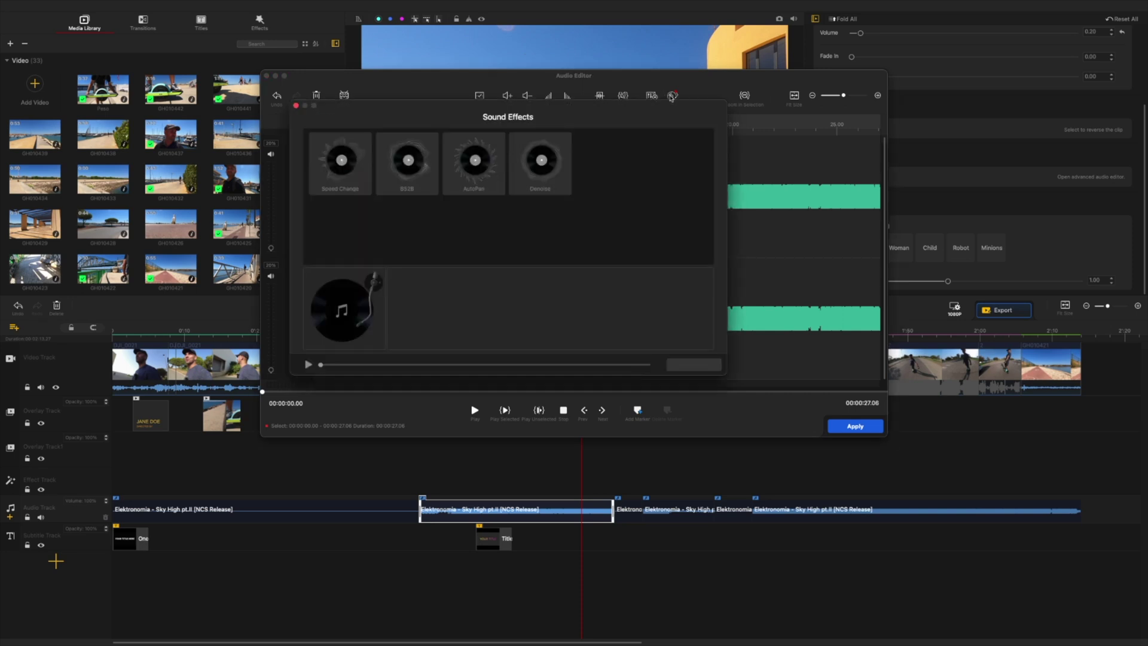
left_click(472, 163)
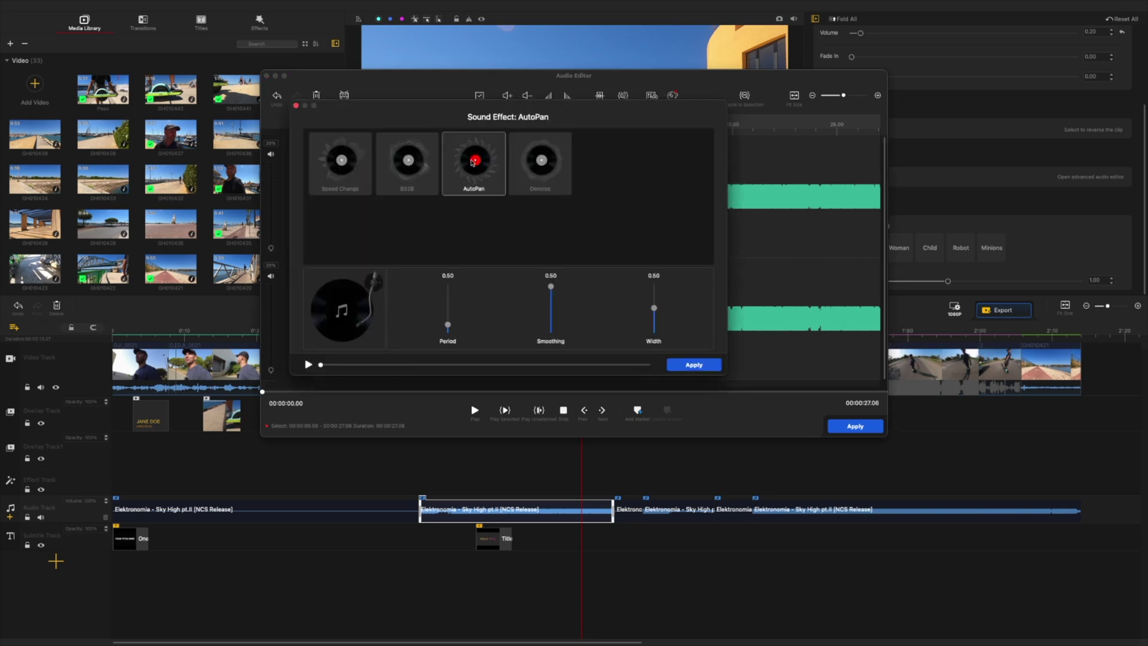
left_click(296, 105)
left_click(393, 186)
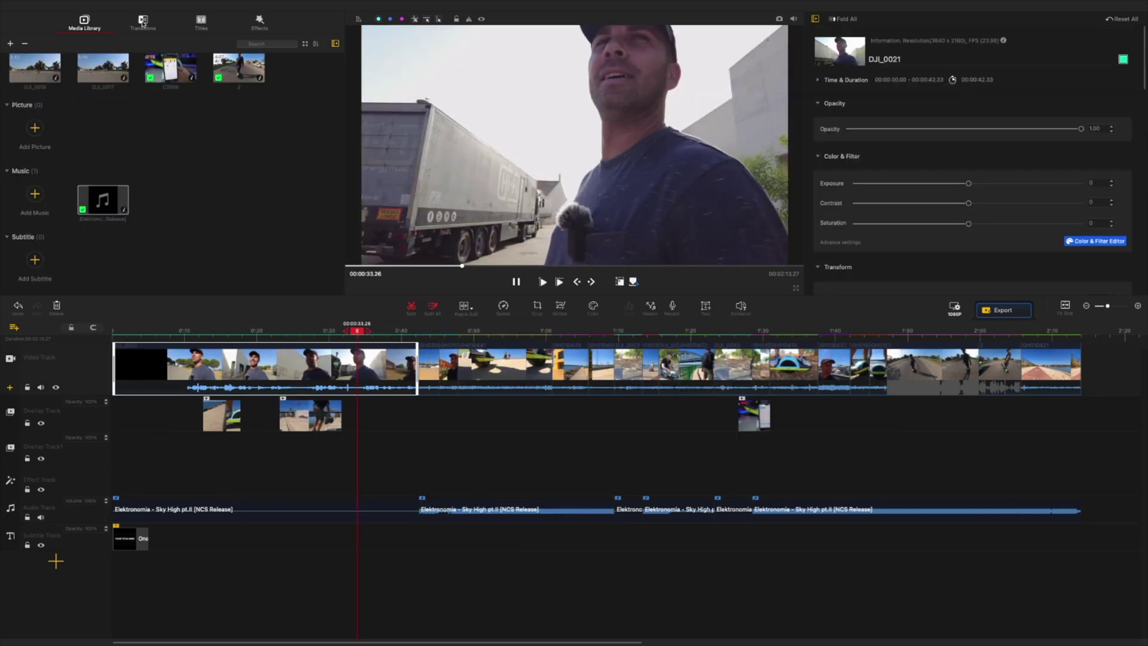
Apply a Linear Blur transition at the clip boundary and preview it
left_click(143, 23)
double_click(171, 162)
left_click(542, 281)
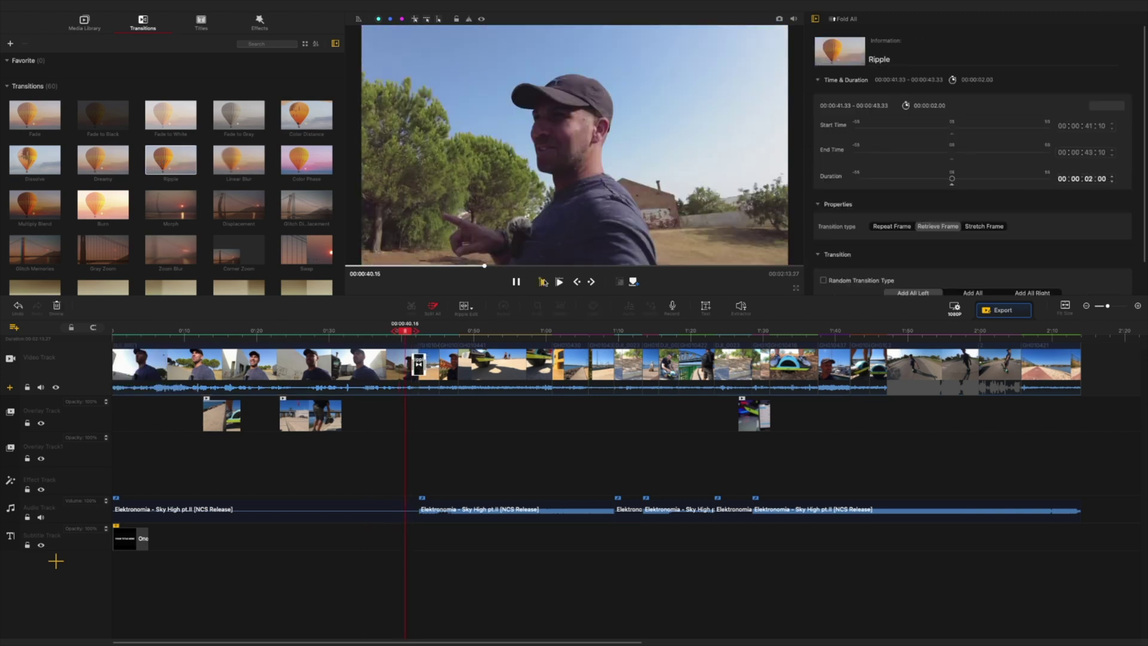
scroll(178, 215, "down", 3)
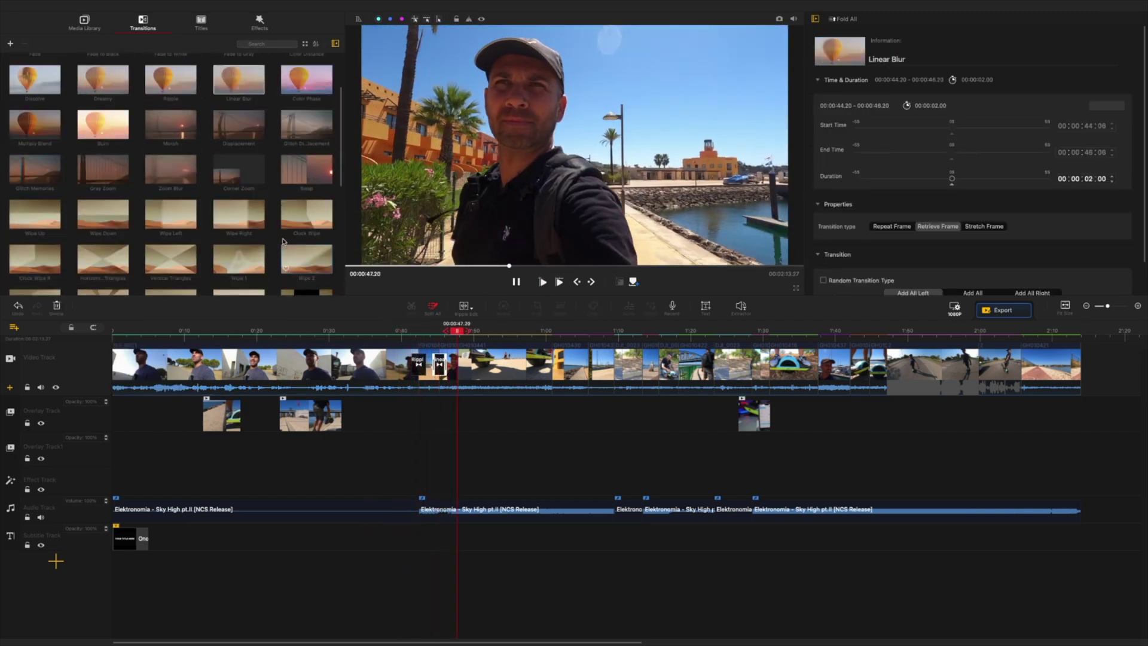
scroll(177, 216, "up", 5)
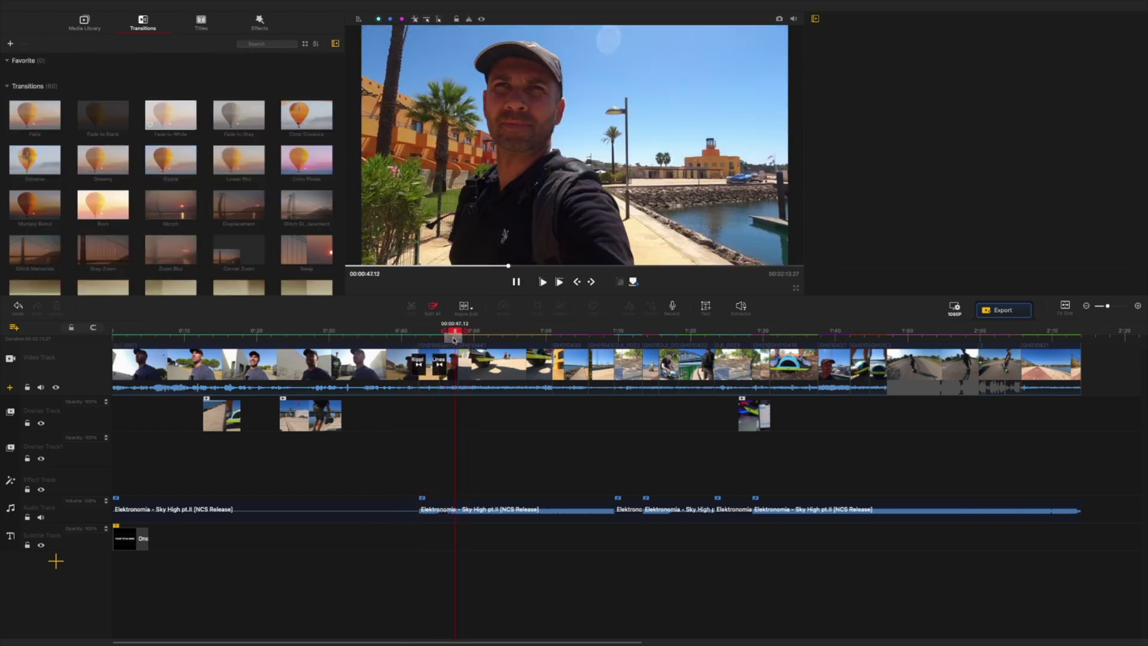
scroll(178, 215, "down", 10)
Put a Kaleidoscope transition at the third clip boundary and a Credit 3 title on the overlay track
left_click_drag(307, 176, 457, 364)
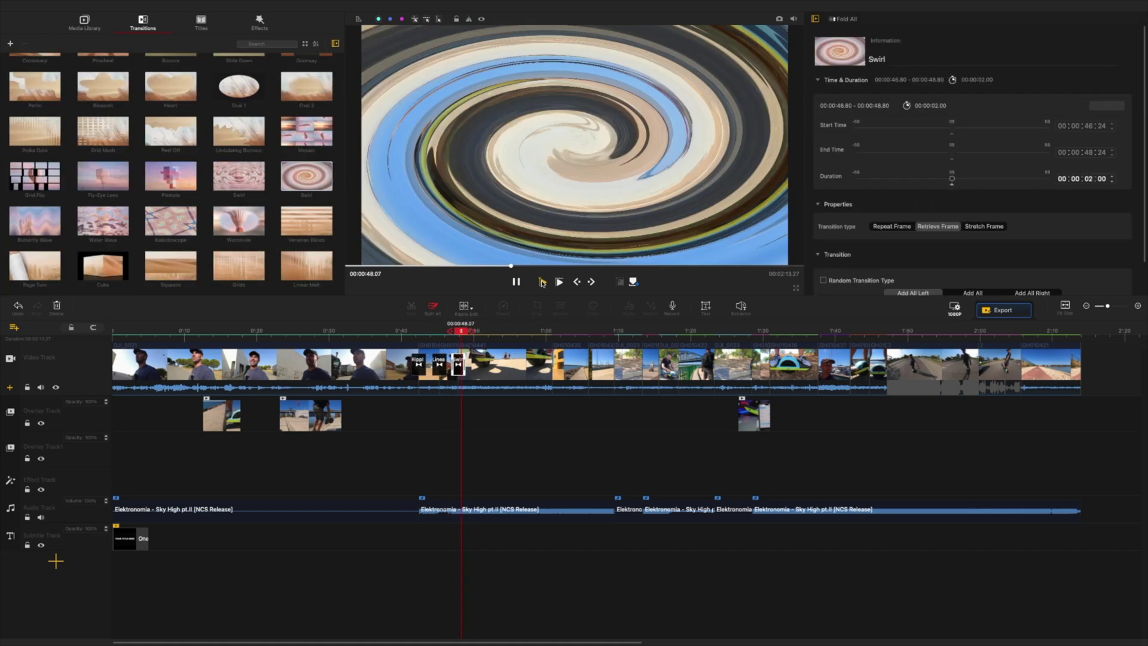
left_click_drag(171, 222, 458, 363)
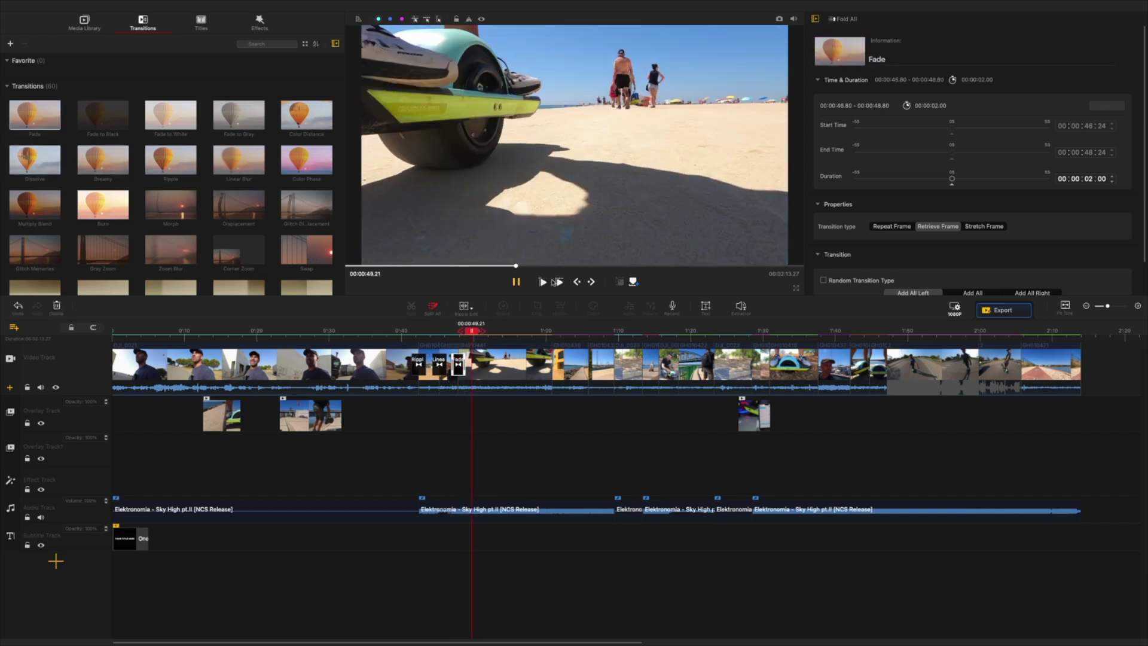
left_click(201, 22)
left_click_drag(173, 120, 482, 414)
Swap Credit 3 for a Title 4 caption reading 'Algarve', then add Digital Numbers near 0:08
key("Delete")
scroll(179, 180, "down", 3)
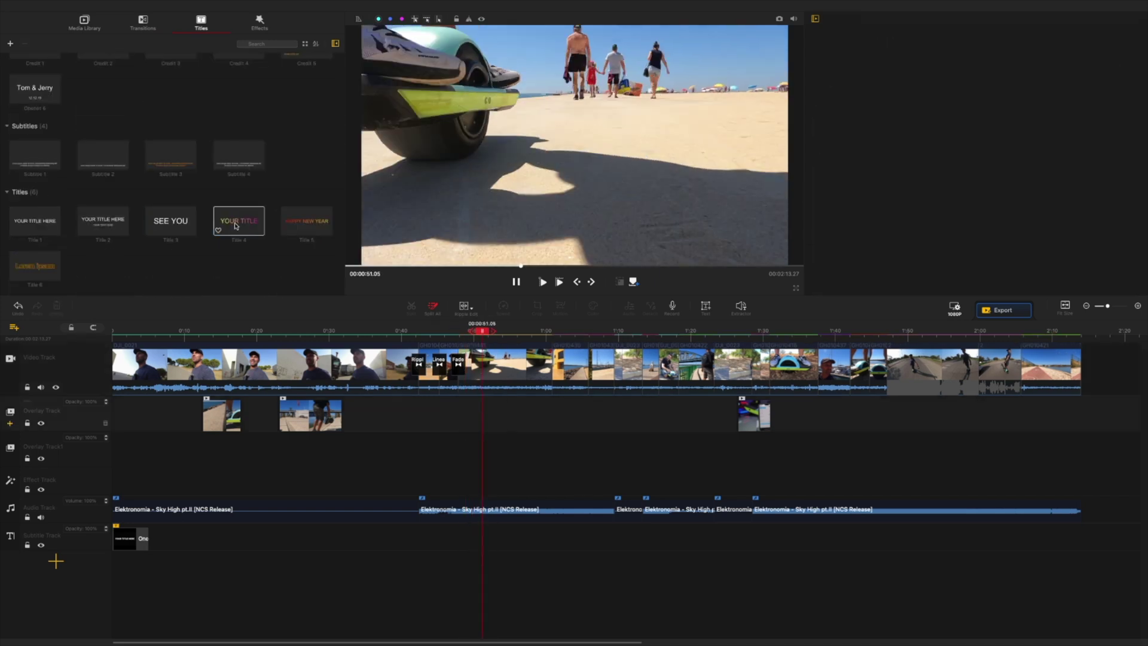
left_click_drag(238, 221, 494, 538)
left_click(848, 228)
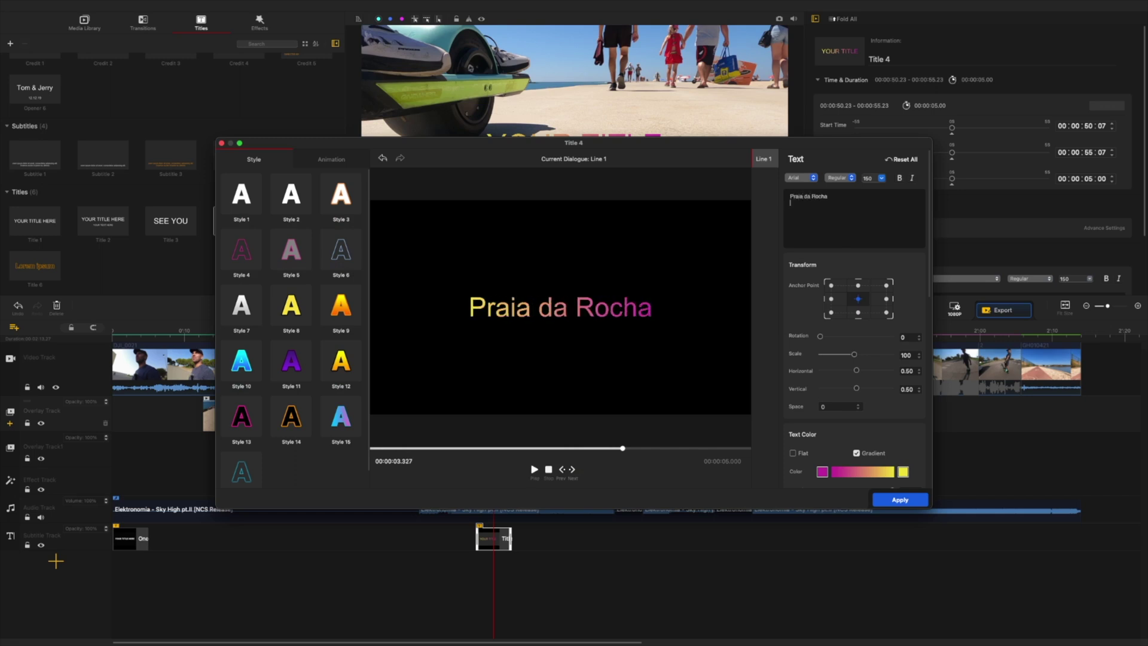
type("Algarve")
left_click(900, 499)
left_click(543, 283)
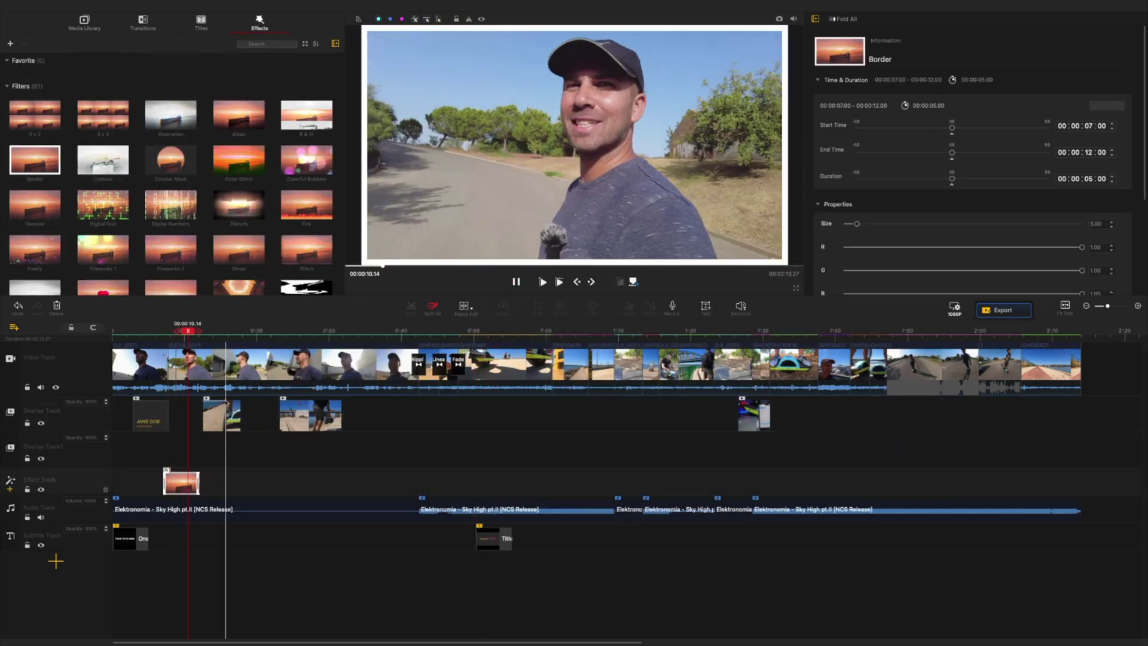
left_click_drag(226, 331, 173, 333)
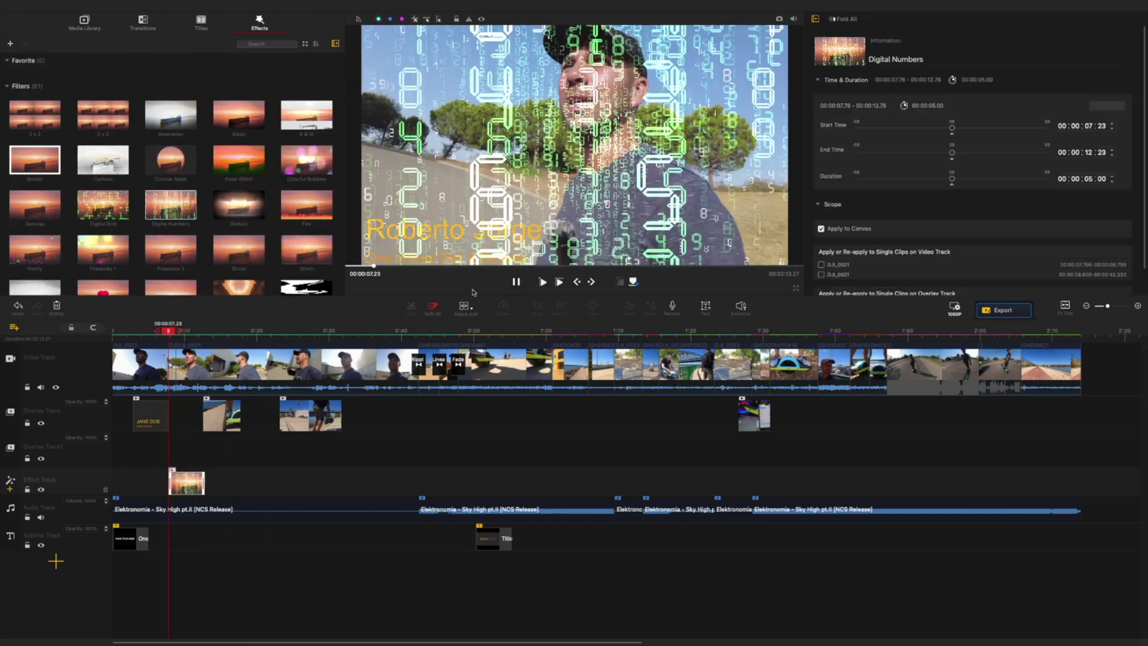
left_click_drag(188, 482, 221, 482)
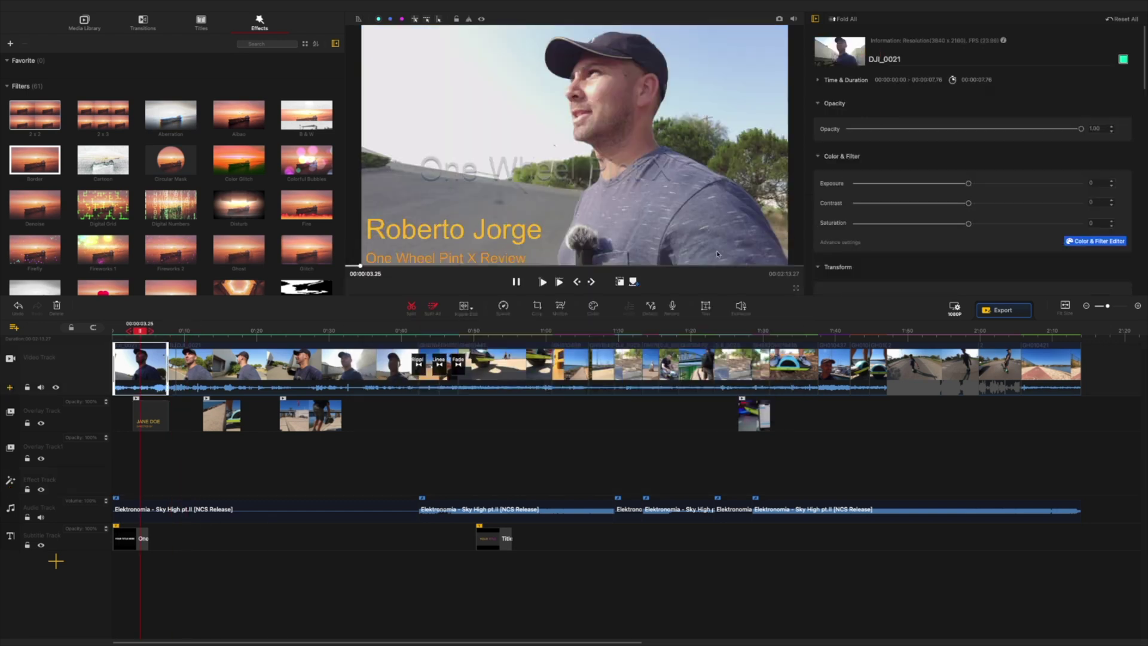
Start exporting the edit as a 1920x1080 MP4 at High quality
left_click(539, 307)
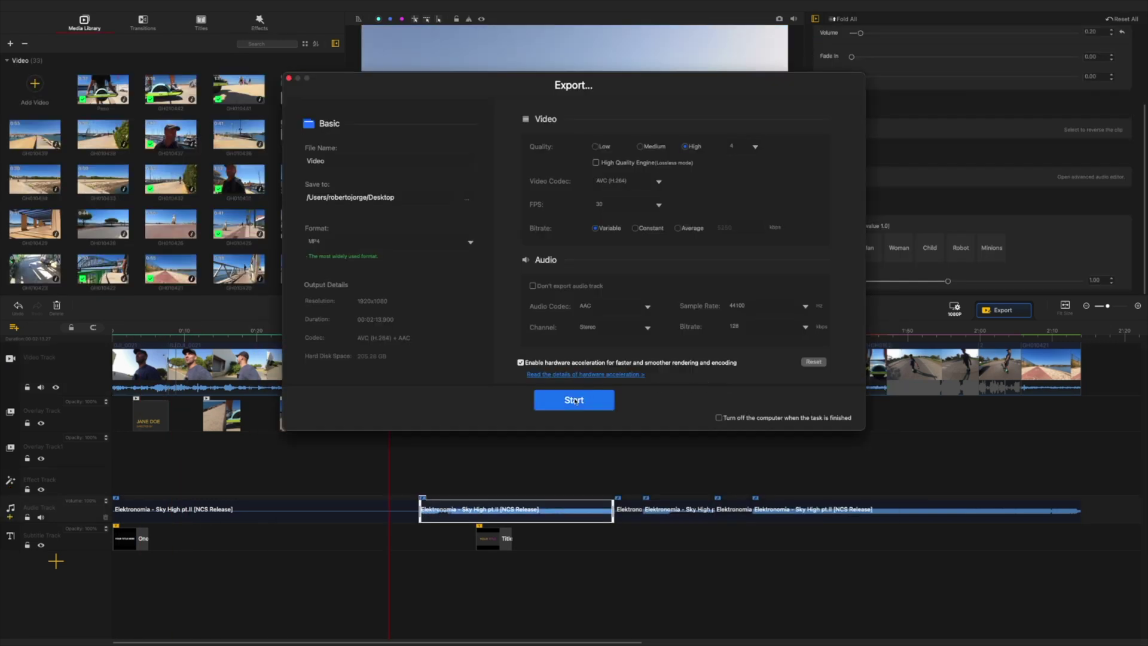
left_click(574, 400)
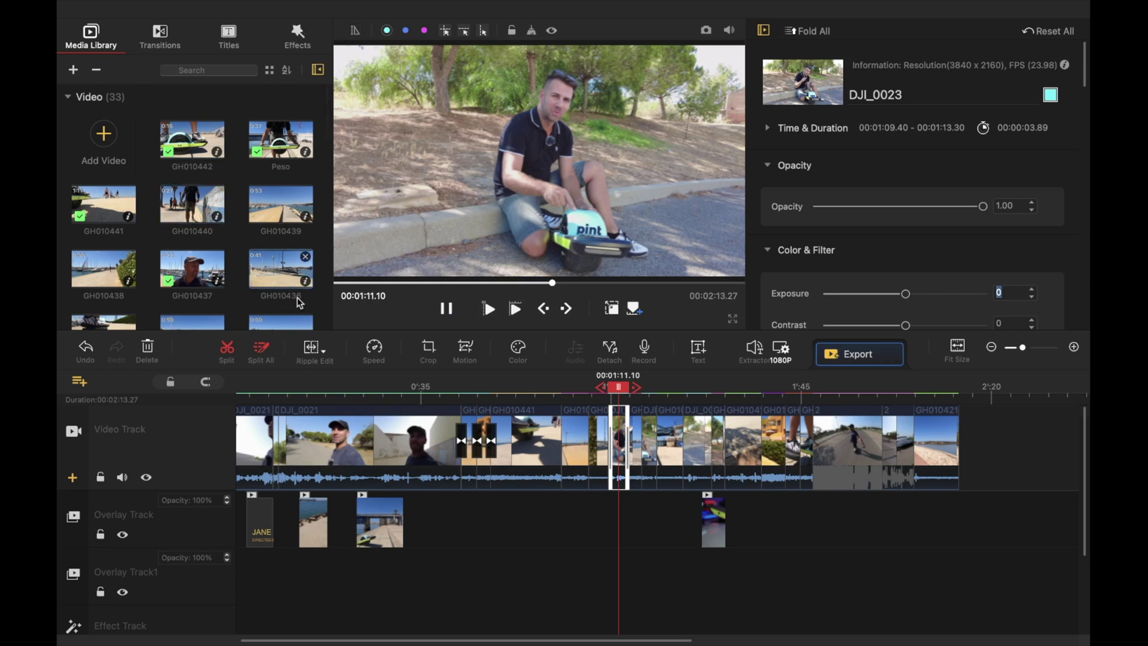
Lower the DJI_0023 clip's opacity to 0.31 in the inspector
scroll(448, 468, "down", 5)
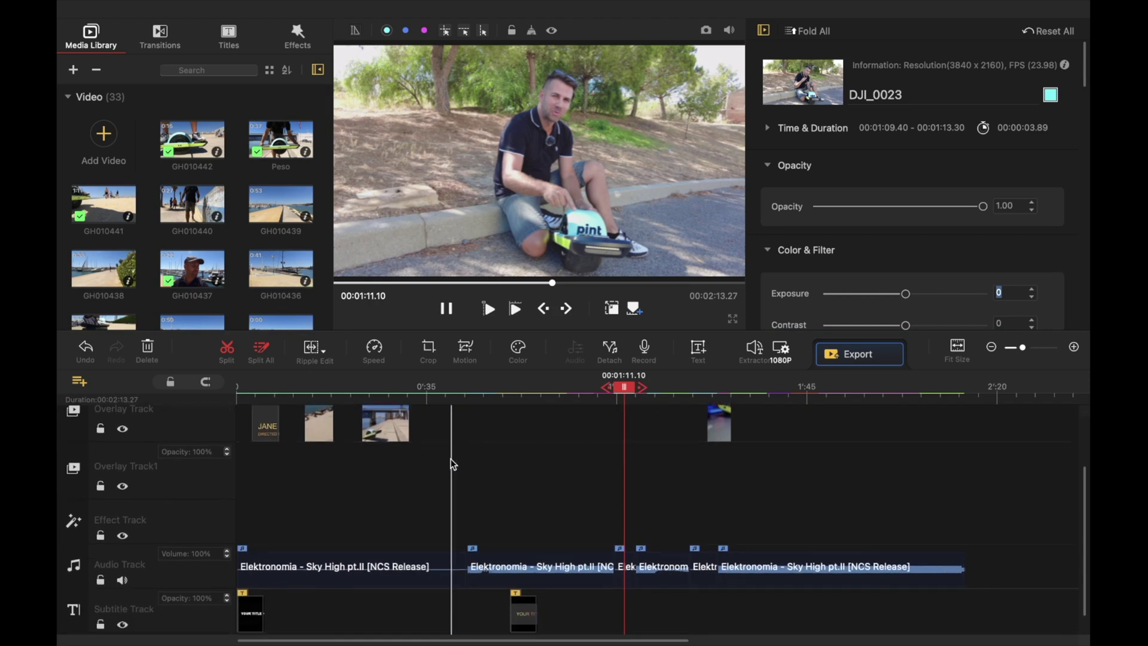
scroll(454, 475, "up", 5)
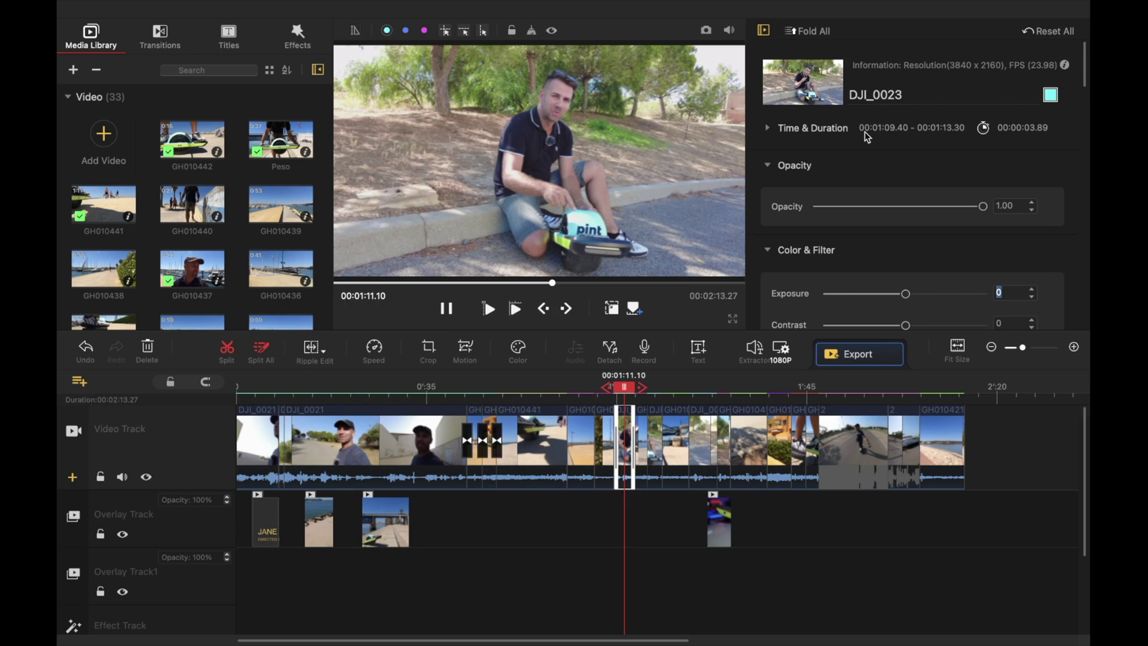
scroll(900, 161, "down", 3)
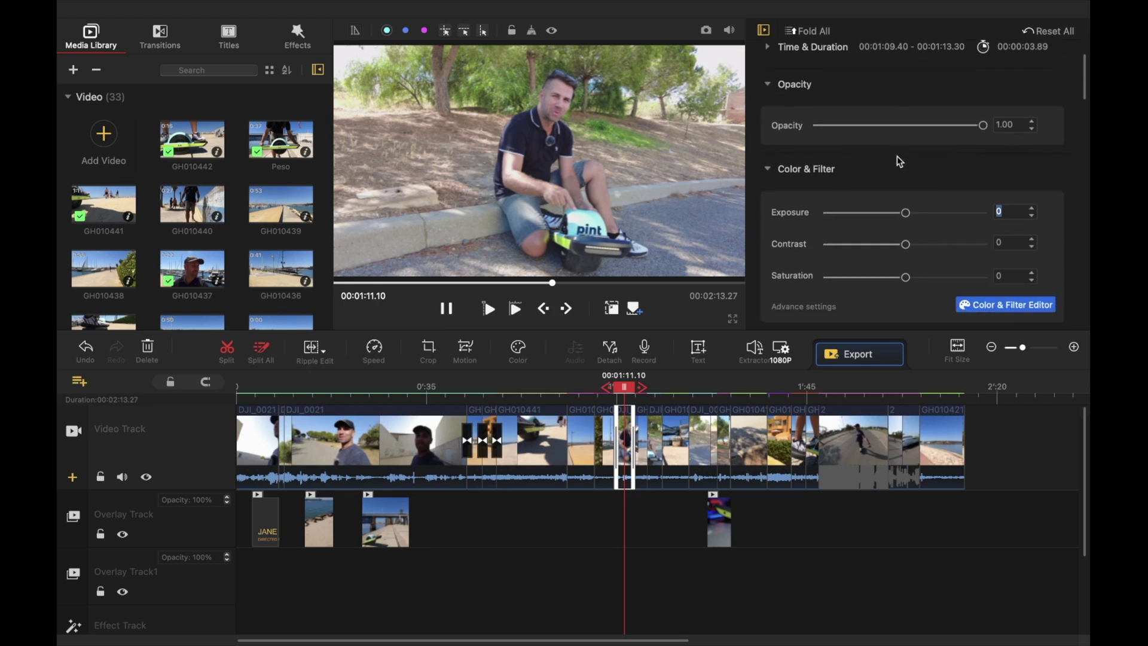
scroll(899, 161, "down", 2)
scroll(903, 160, "up", 3)
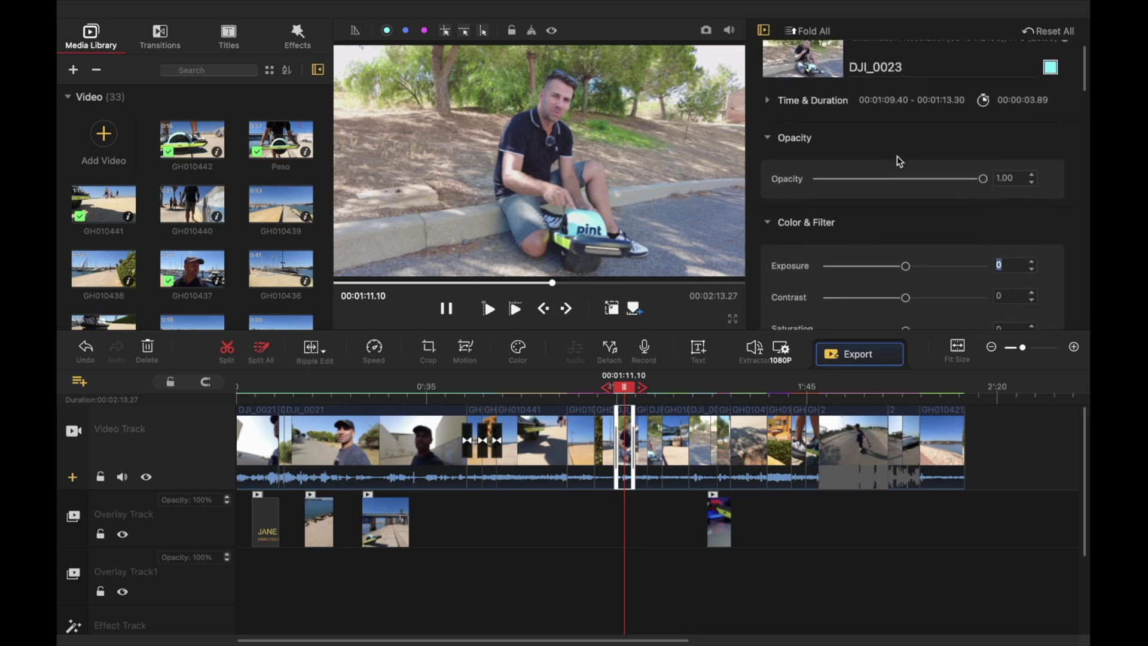
scroll(908, 159, "down", 1)
left_click_drag(983, 149, 1060, 152)
scroll(899, 208, "down", 2)
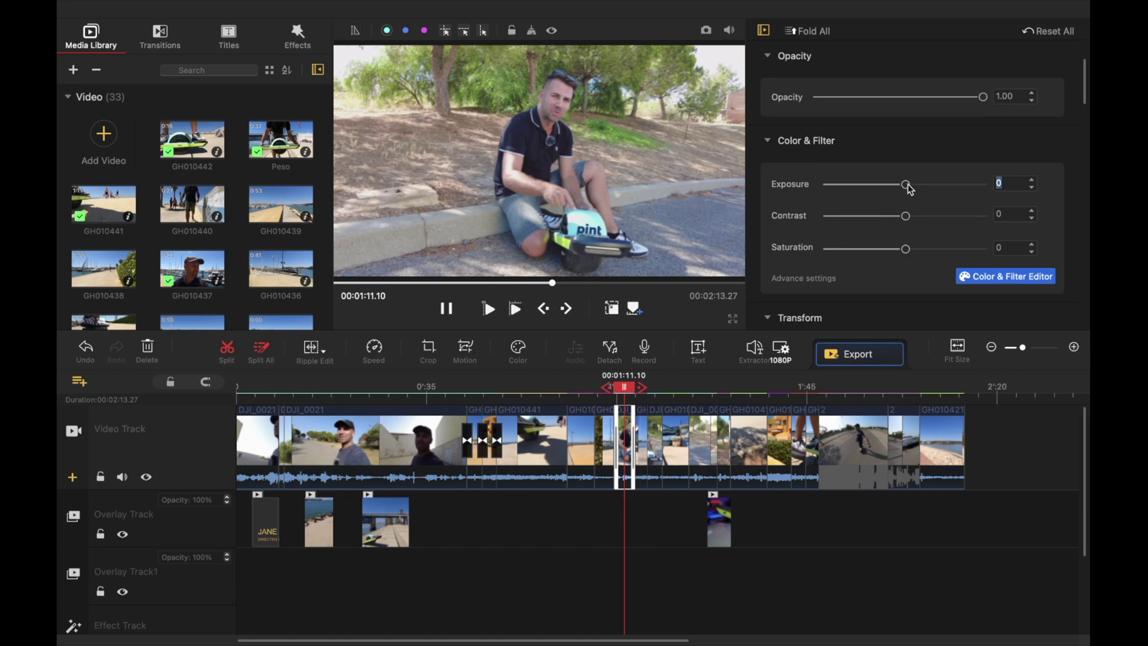
Grade the clip to exposure -63, contrast 27 and saturation 29, then open Color & Filter Editor
left_click_drag(908, 185, 852, 186)
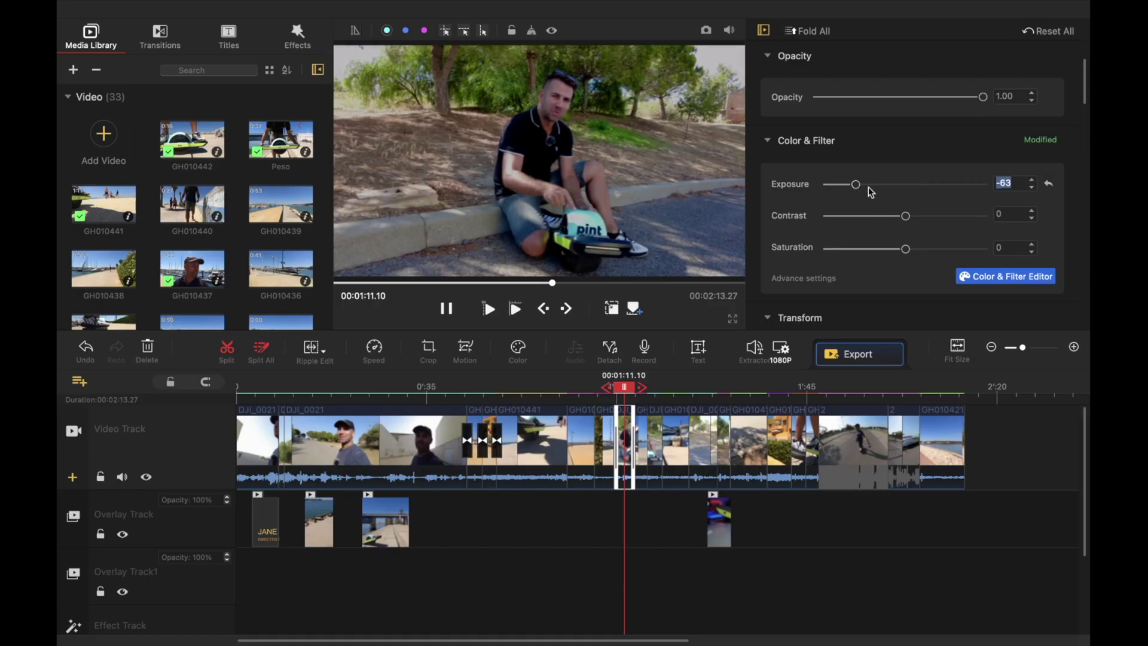
left_click_drag(907, 217, 930, 216)
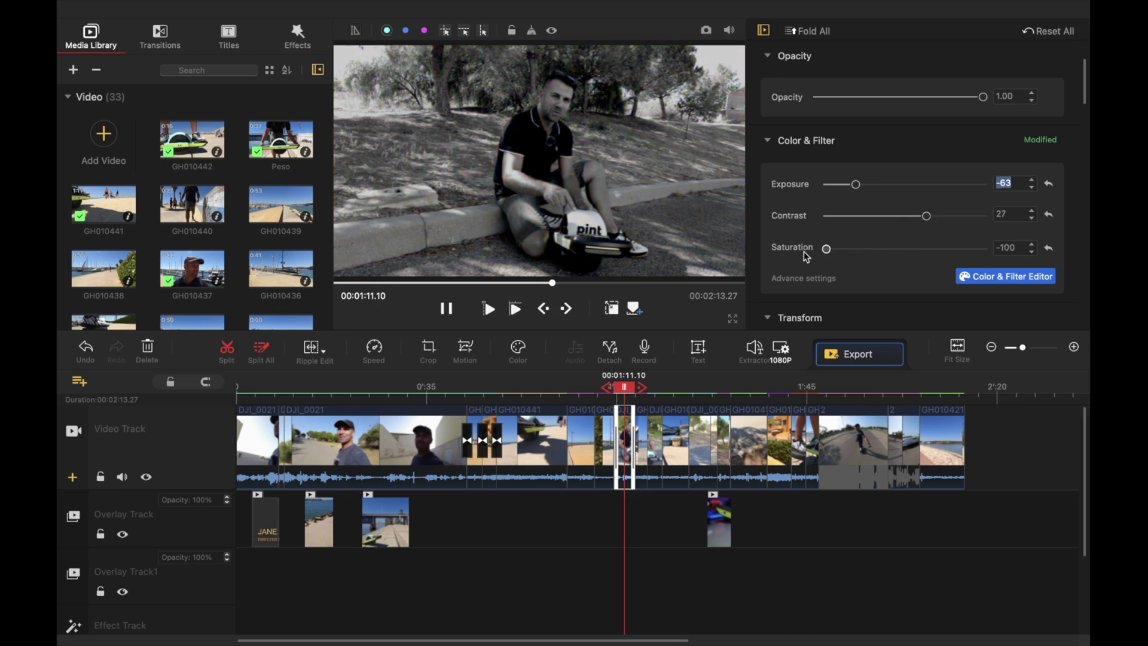
left_click_drag(827, 249, 958, 249)
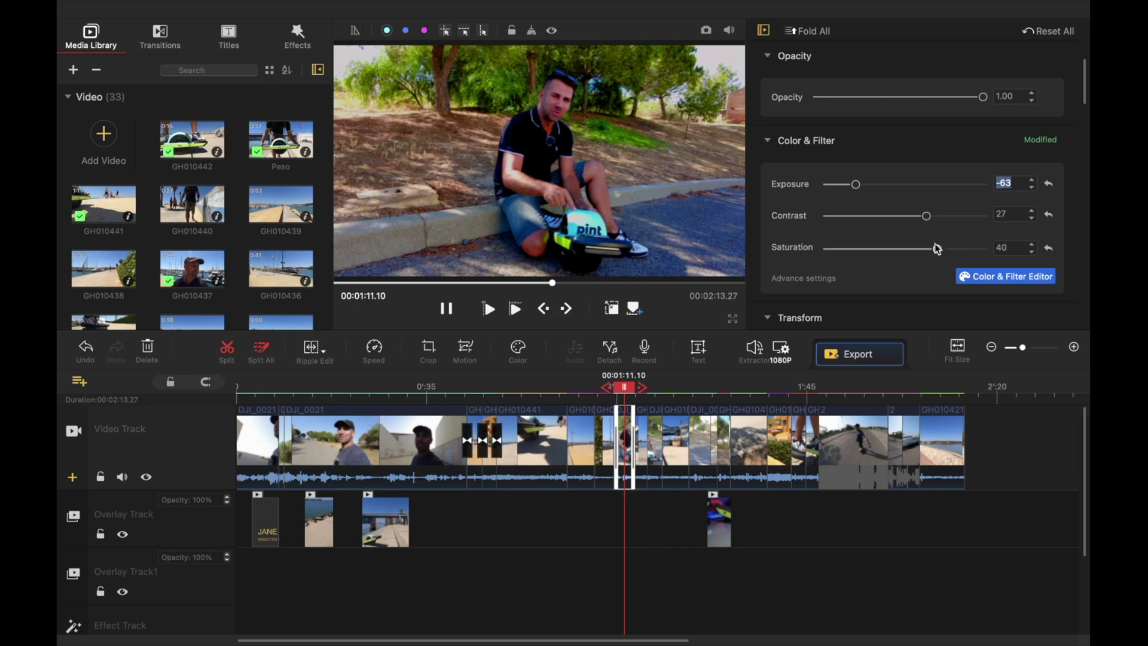
scroll(930, 249, "down", 5)
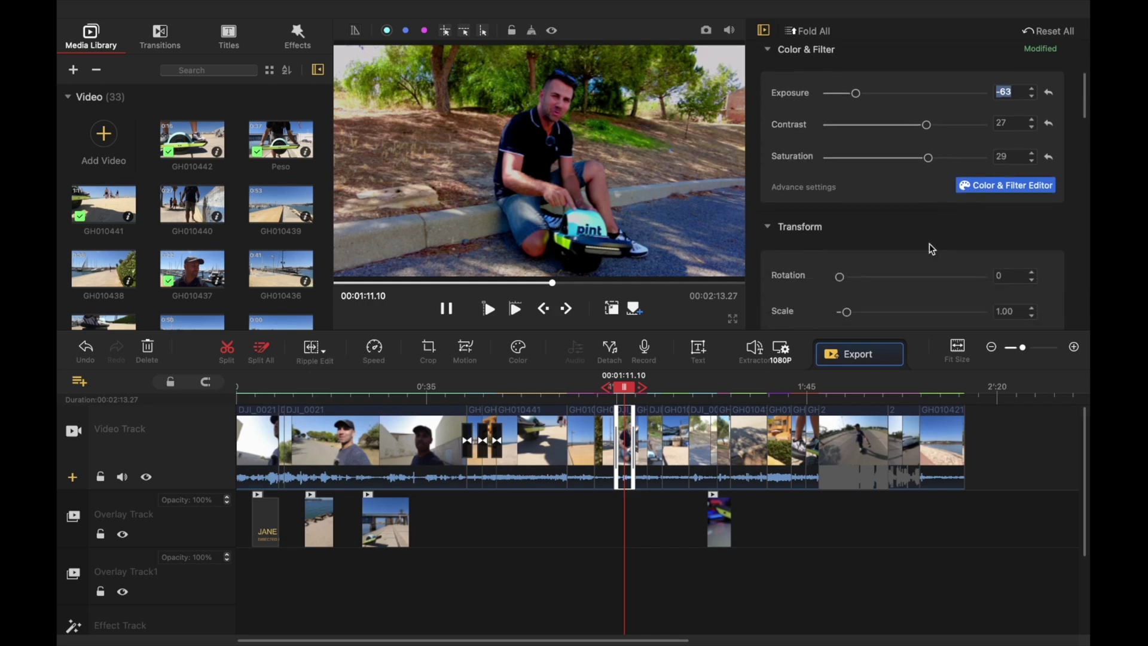
left_click(1035, 176)
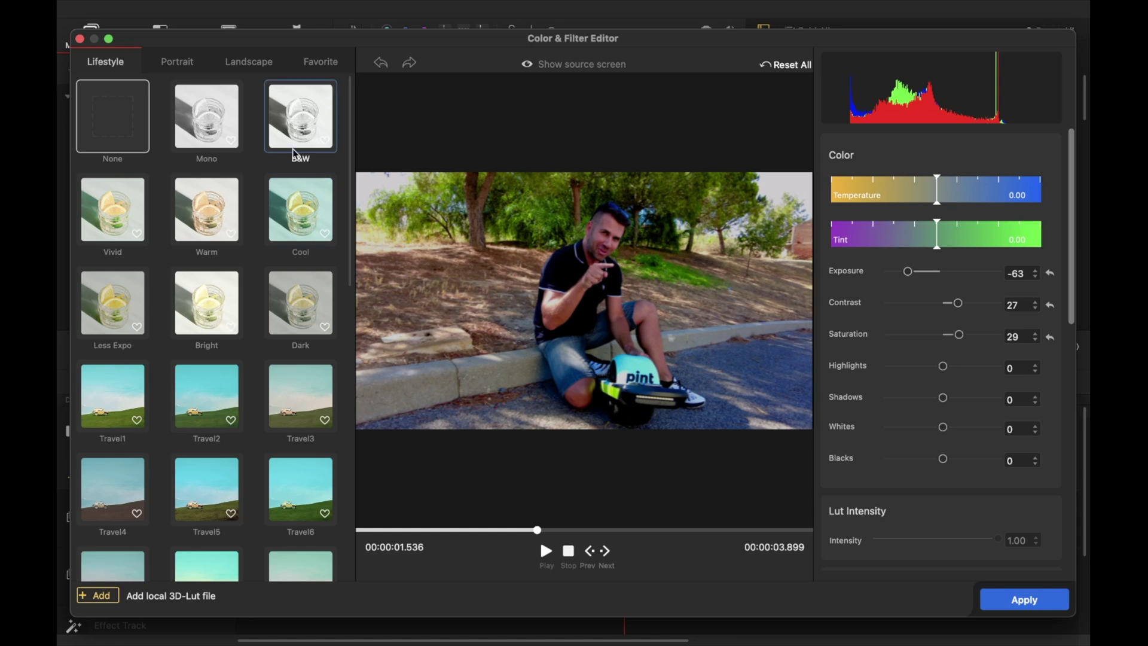
Preview the Cool, Dark, Travel2, Travel3, Travel6 and Travel9 filters on the clip
left_click(326, 207)
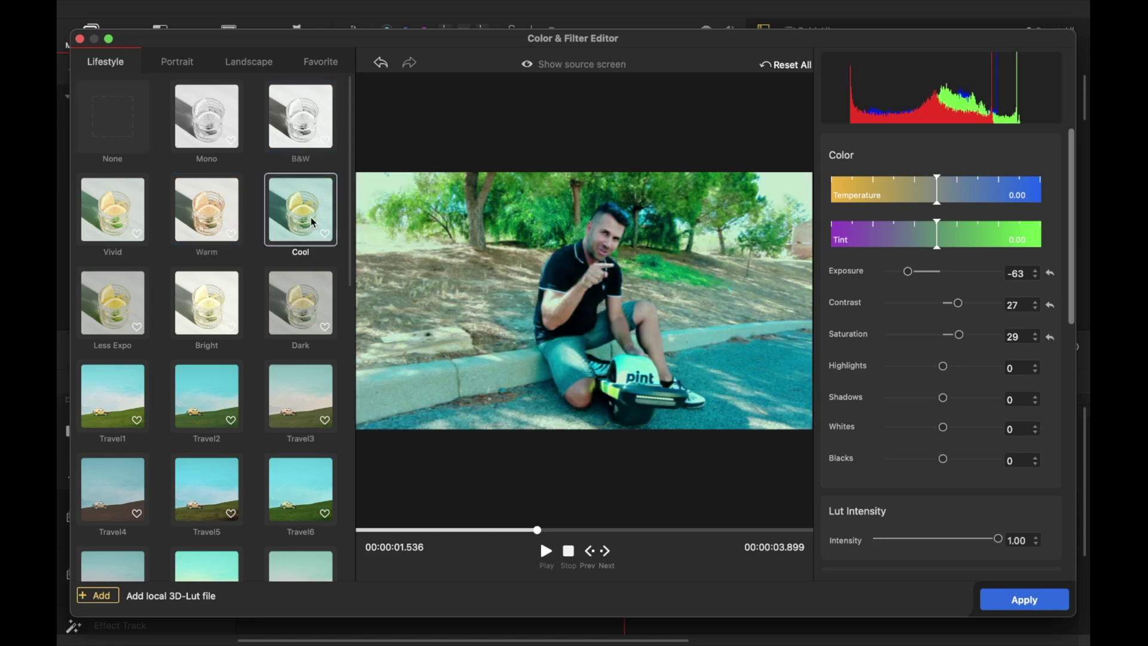
left_click(309, 302)
left_click(313, 390)
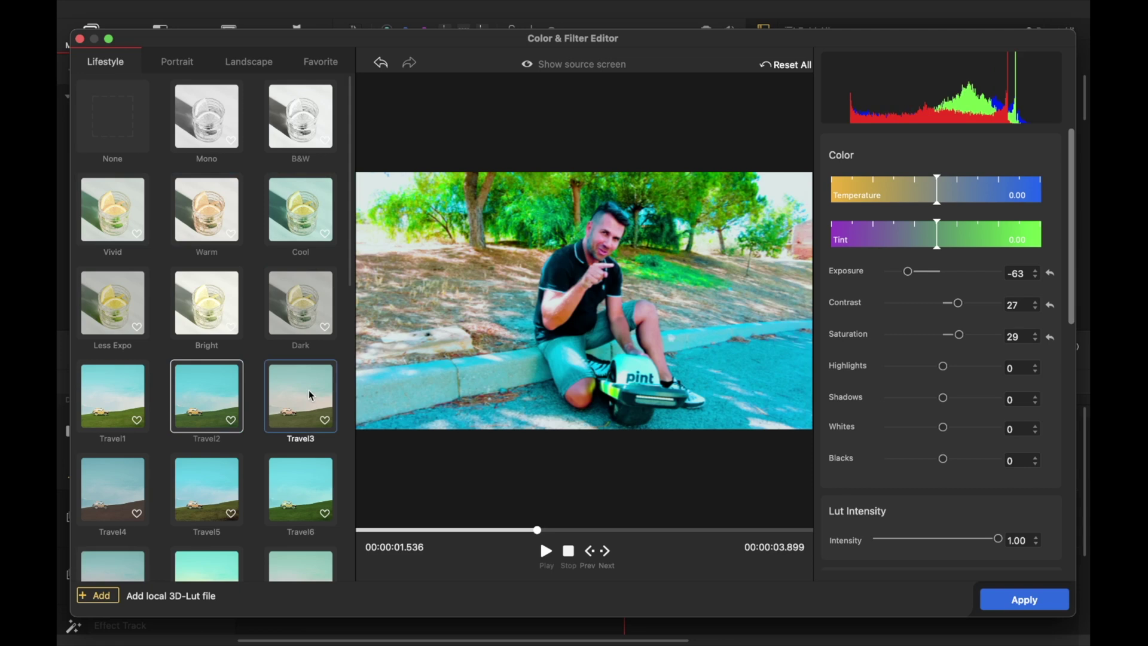
left_click(302, 477)
left_click(306, 389)
scroll(306, 389, "down", 1)
scroll(307, 390, "down", 3)
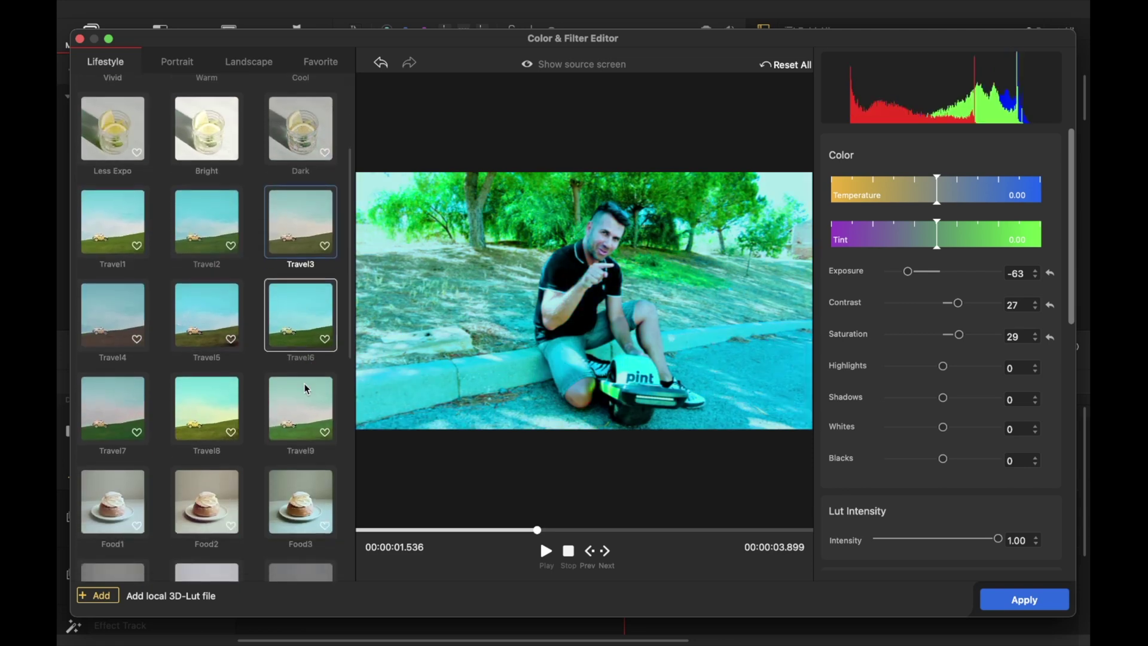
left_click(303, 399)
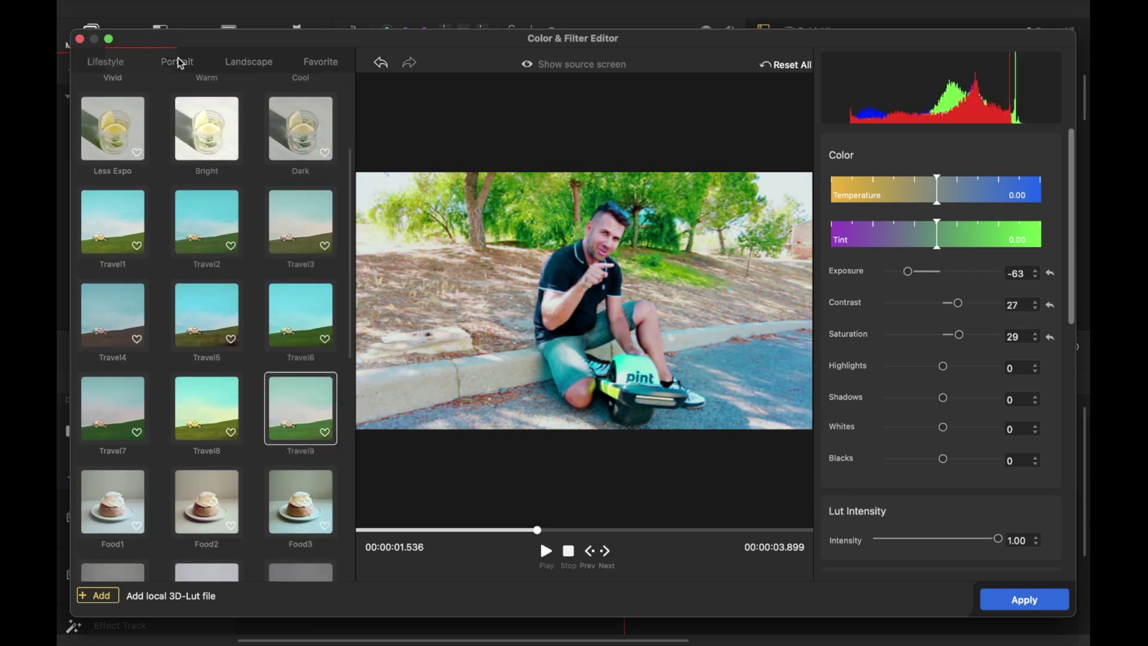
Browse favourite and Landscape filters, trying Grassland4 and Grassland2, then return to Lifestyle
left_click(319, 61)
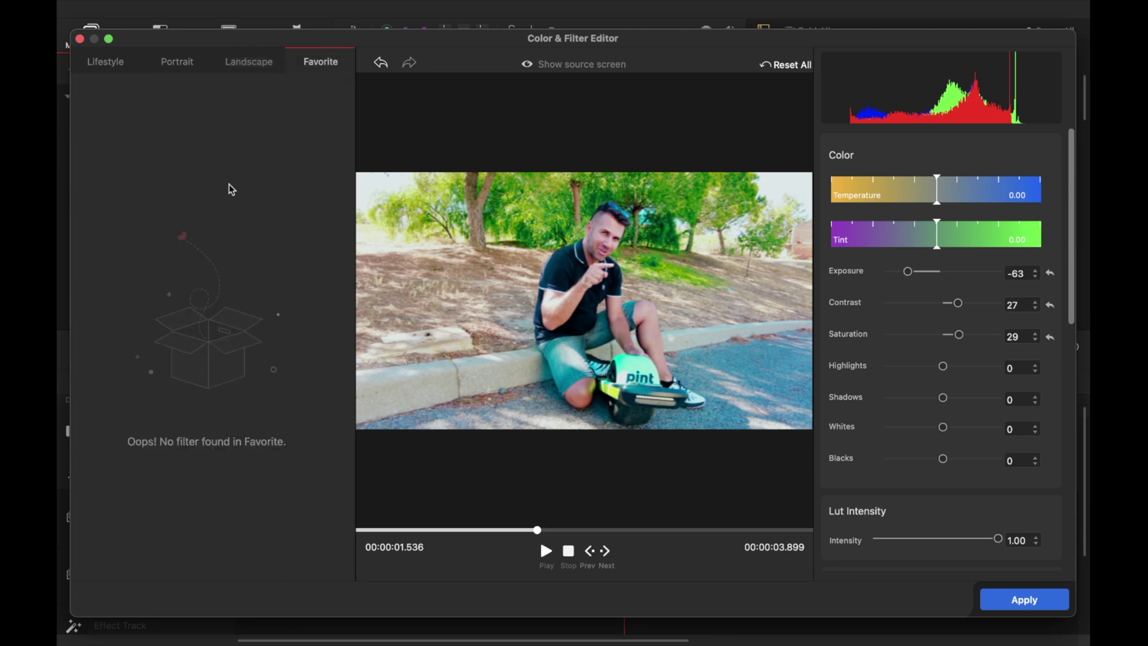
left_click(261, 62)
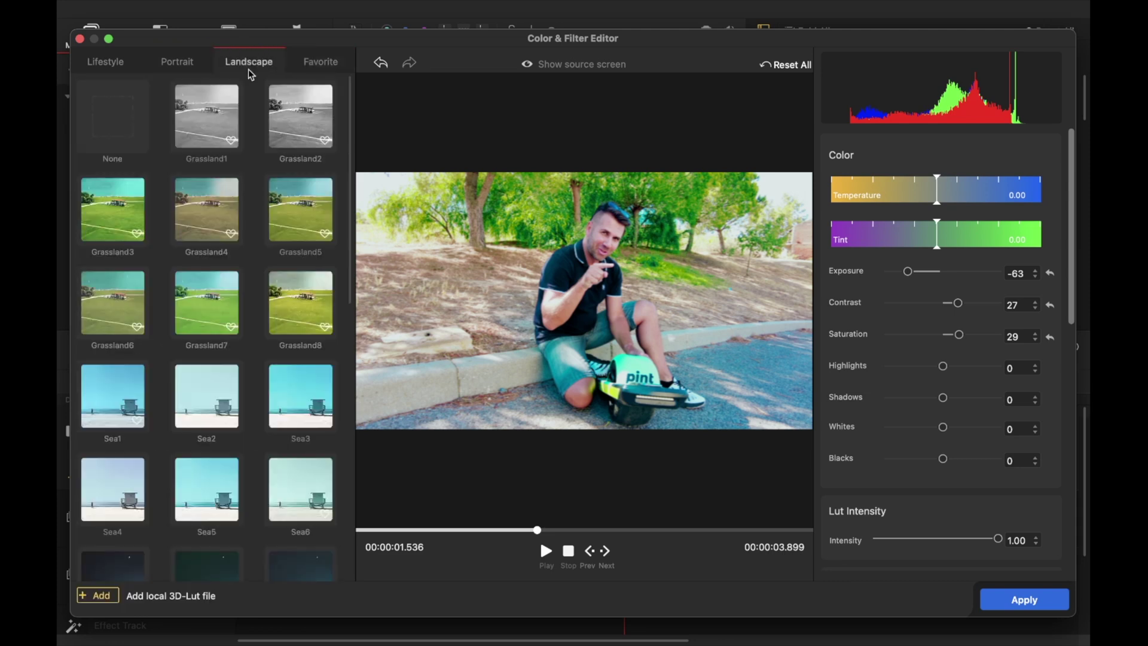
left_click(206, 223)
left_click(275, 109)
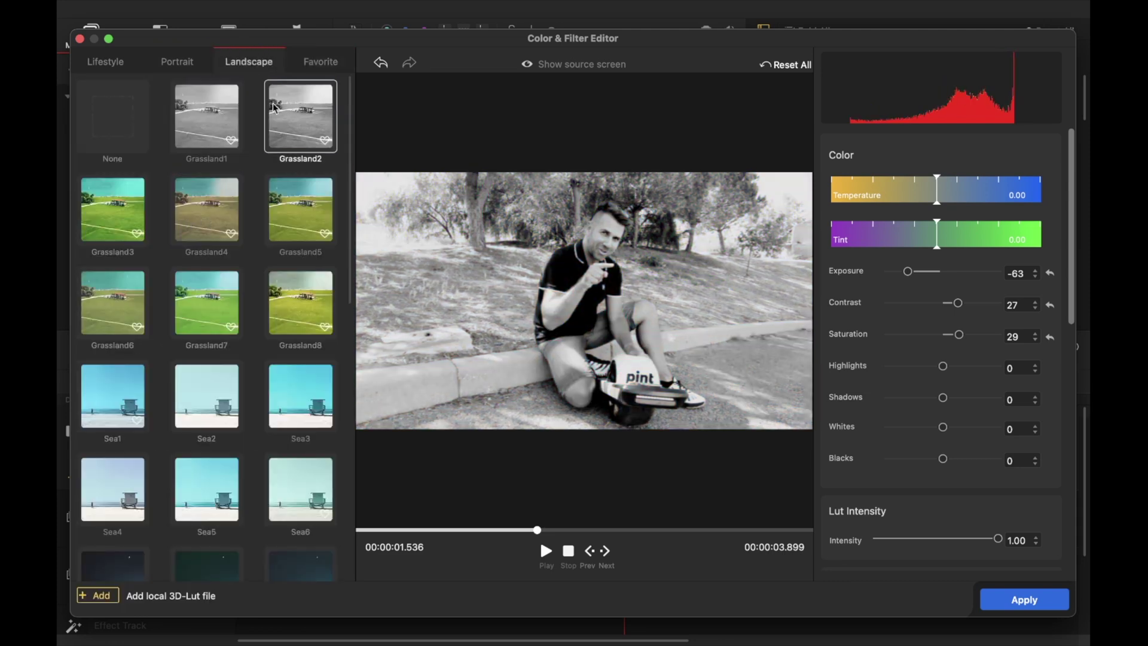
left_click(108, 63)
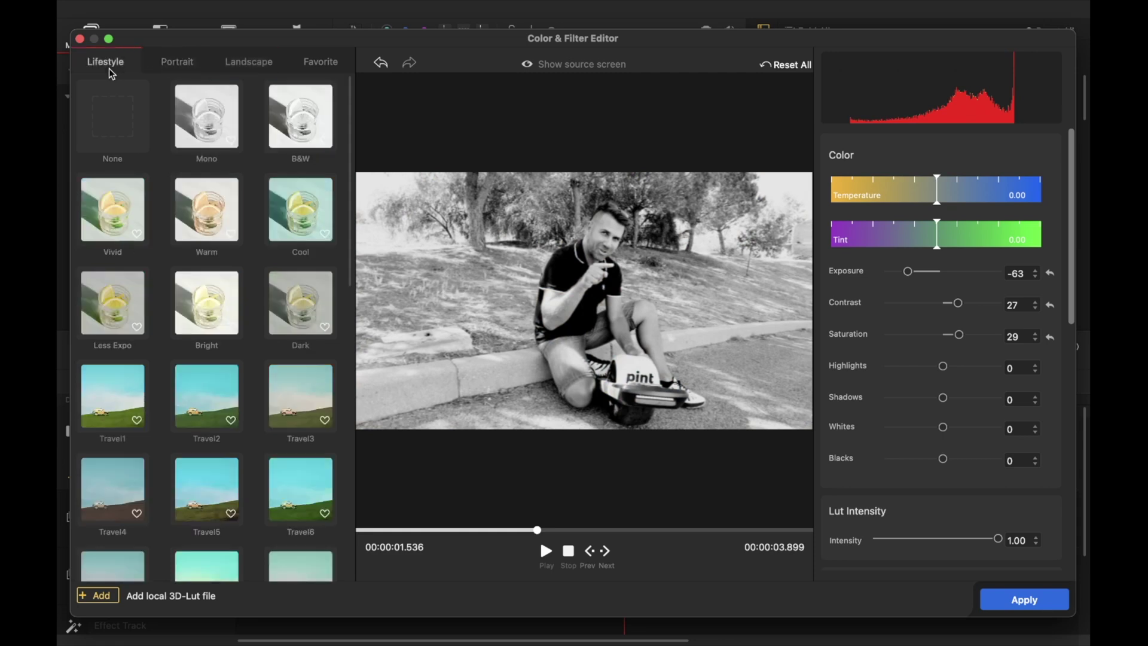
Apply the Warm filter, push temperature warmer and shift tint toward green
left_click(208, 211)
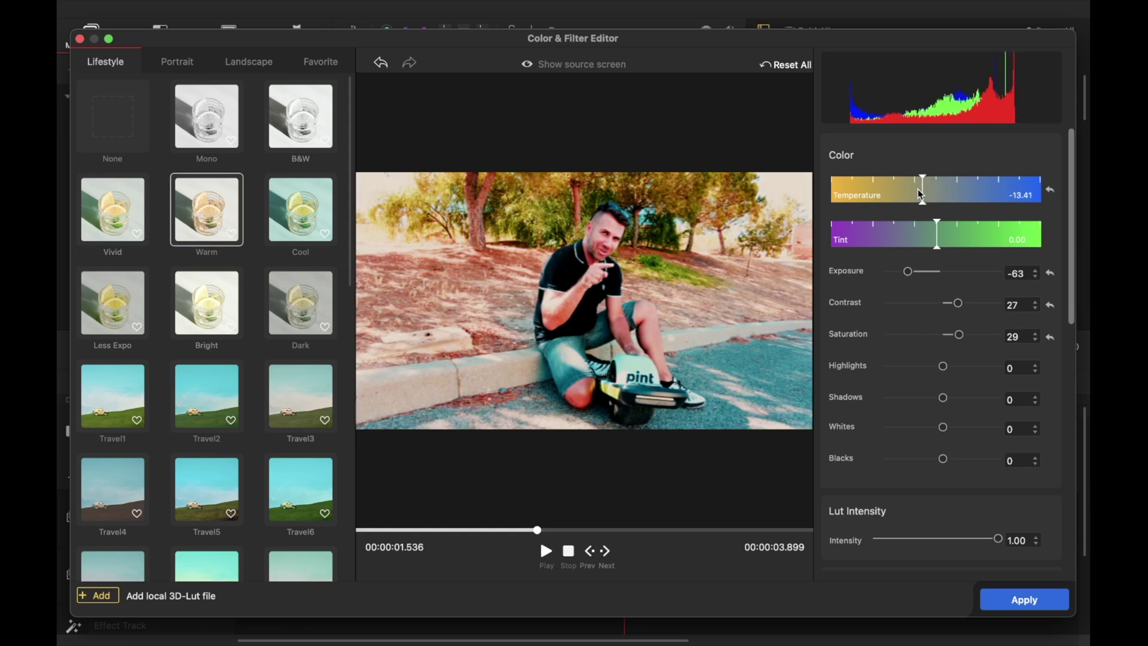
mouse_move(921, 193)
left_mouse_down()
mouse_move(865, 194)
mouse_move(1000, 191)
mouse_move(938, 195)
left_mouse_up()
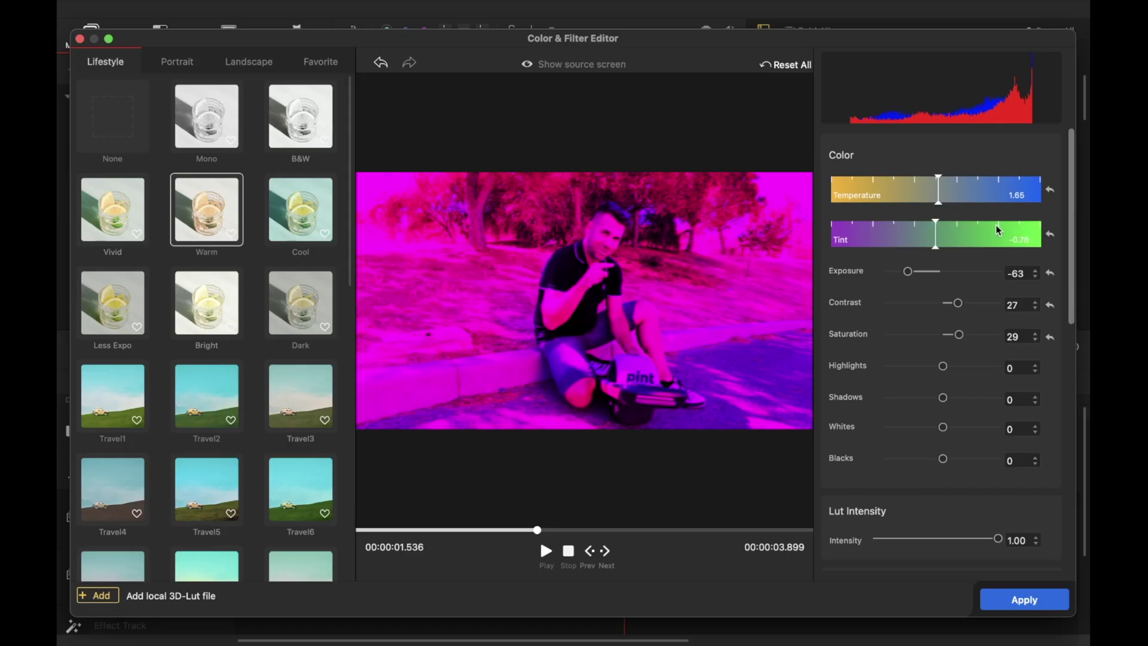
left_click_drag(936, 233, 958, 233)
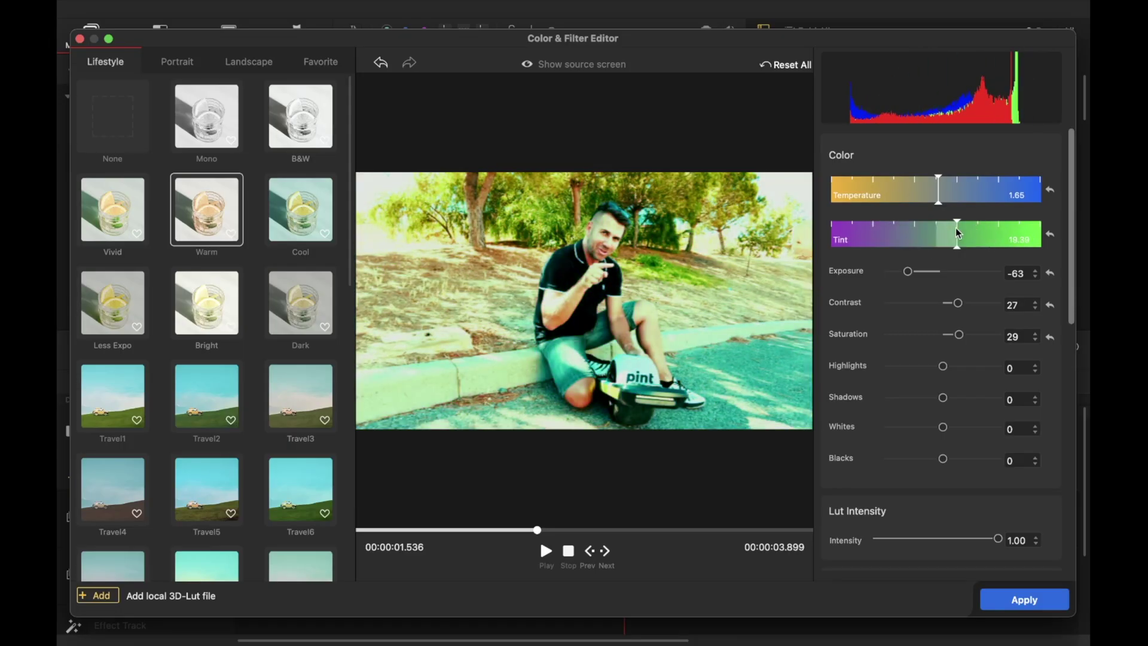
scroll(877, 203, "down", 5)
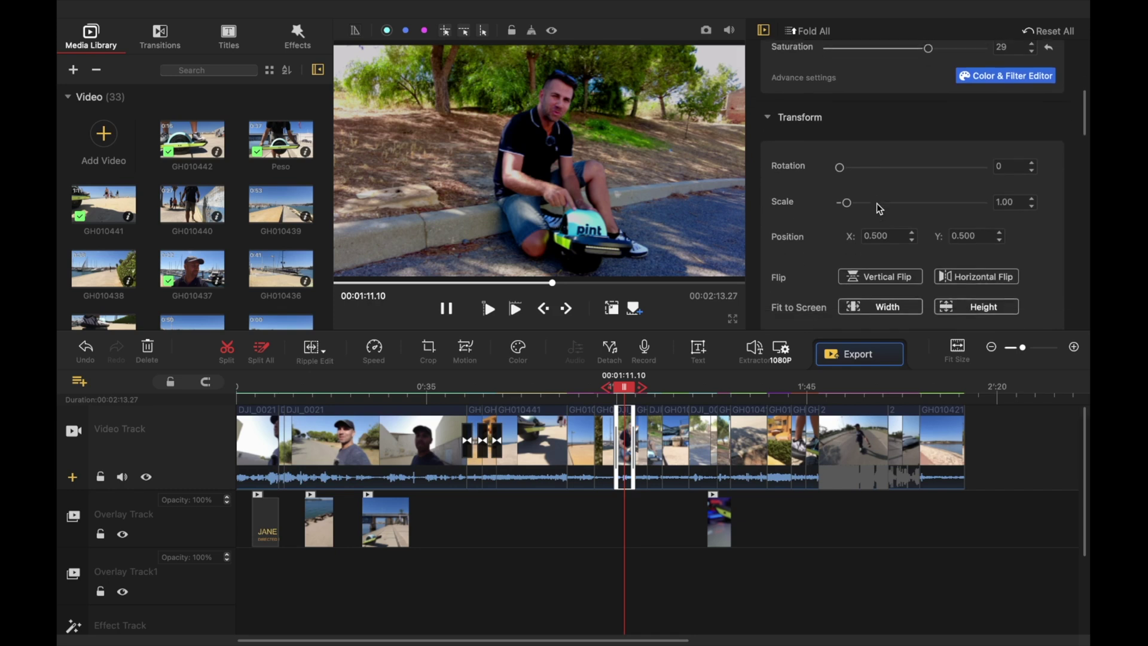
scroll(920, 143, "down", 1)
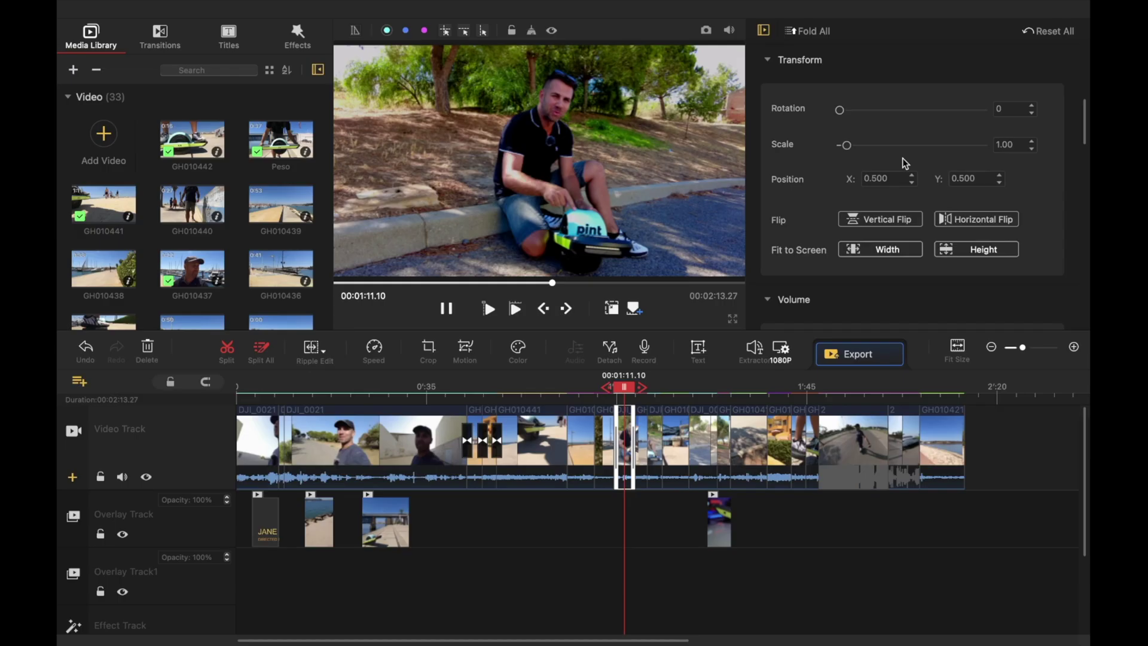
left_click(887, 220)
left_click(888, 220)
left_click(888, 220)
left_click(888, 220)
left_click(998, 219)
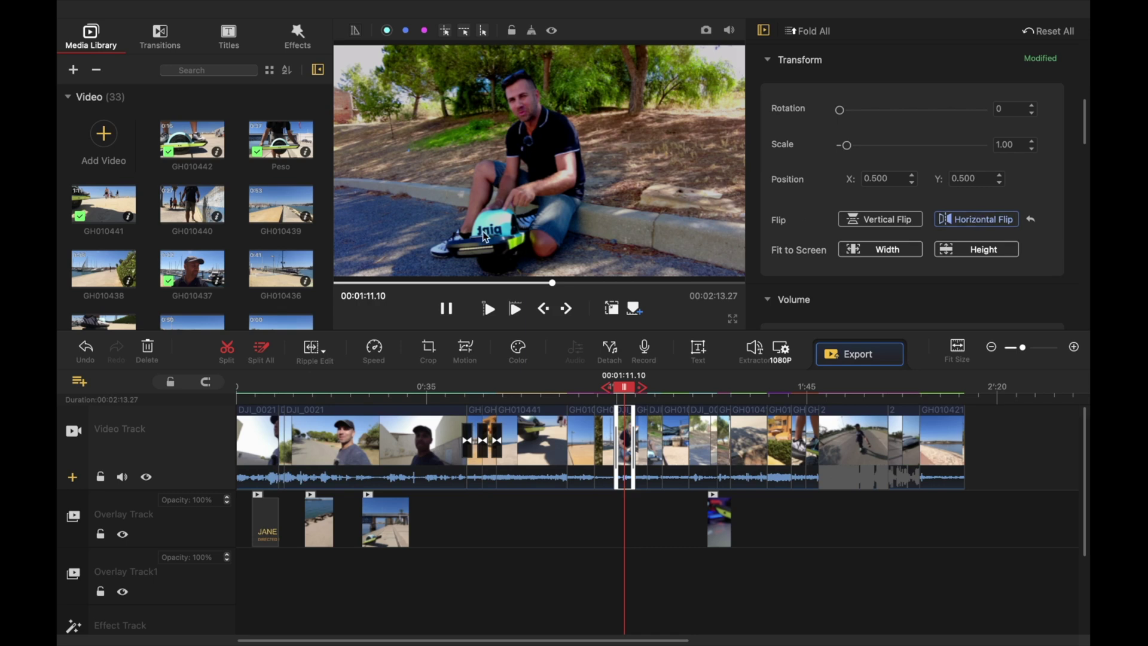
left_click(985, 222)
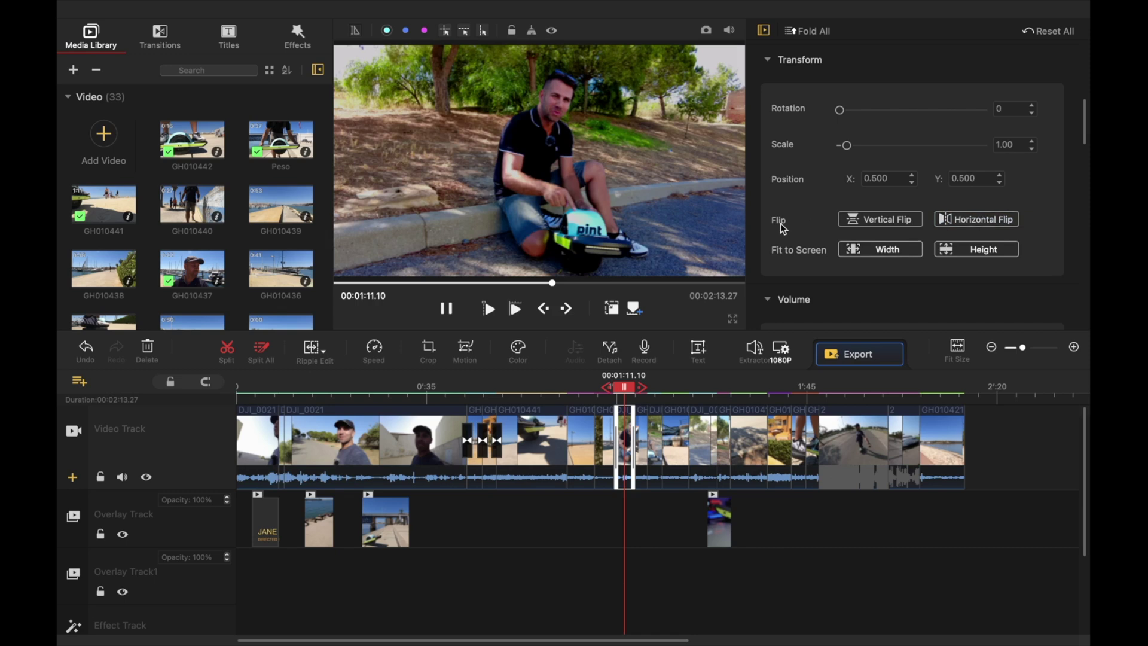
Scroll the inspector through the Volume, Reverse Play and Play Speed settings
scroll(870, 205, "down", 6)
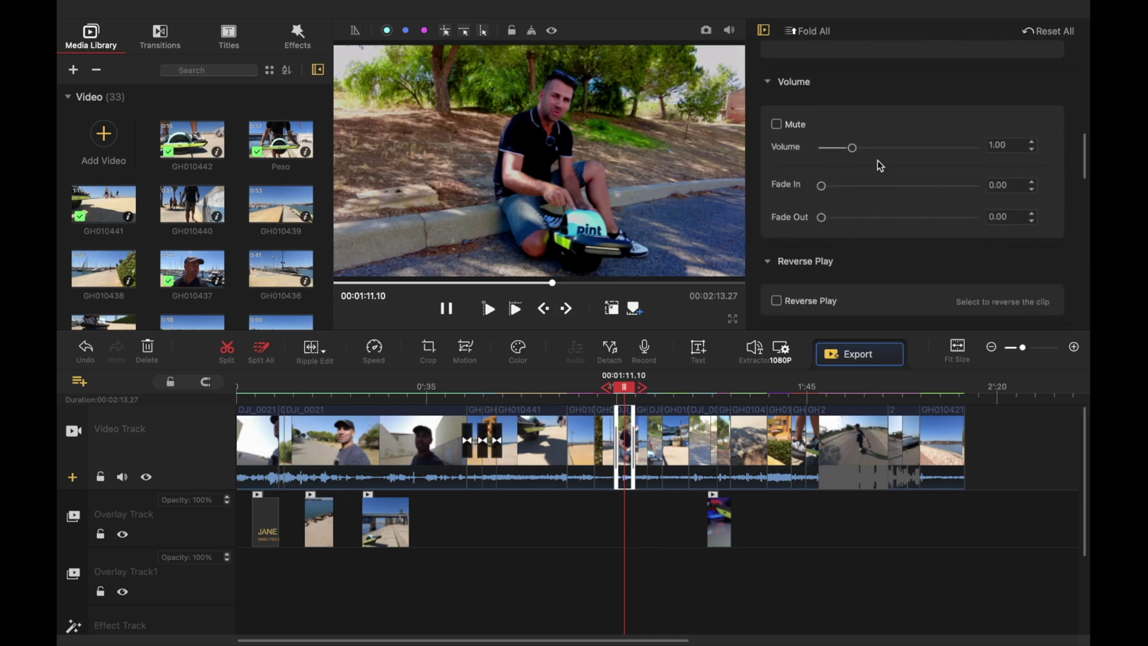
scroll(909, 185, "down", 2)
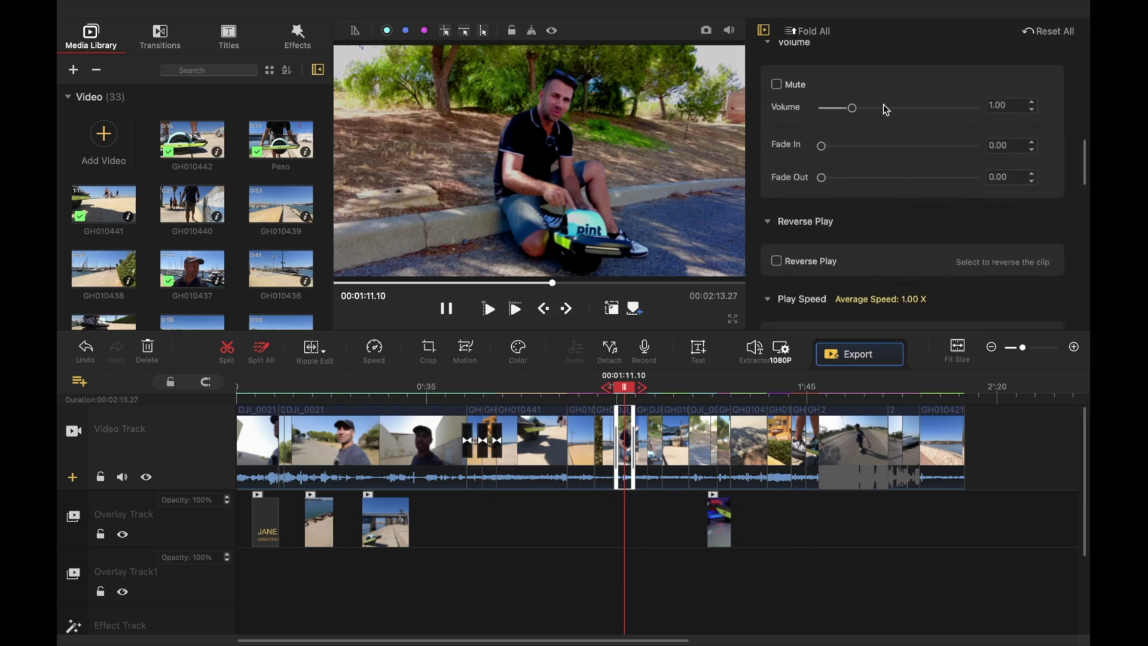
scroll(872, 106, "down", 5)
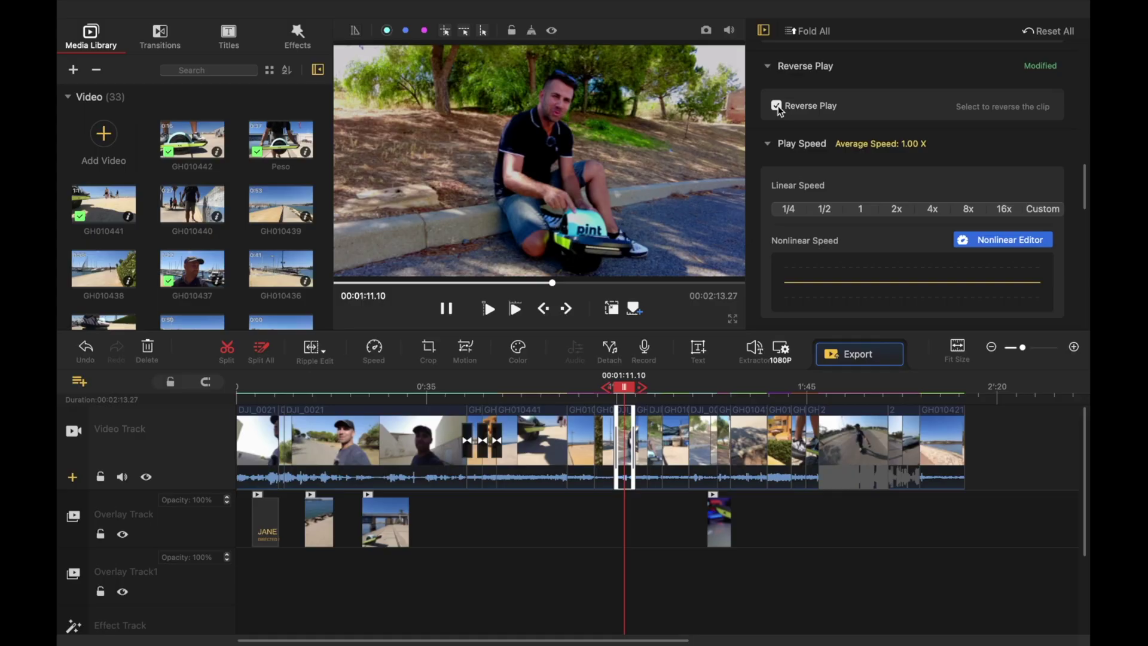
scroll(940, 115, "down", 2)
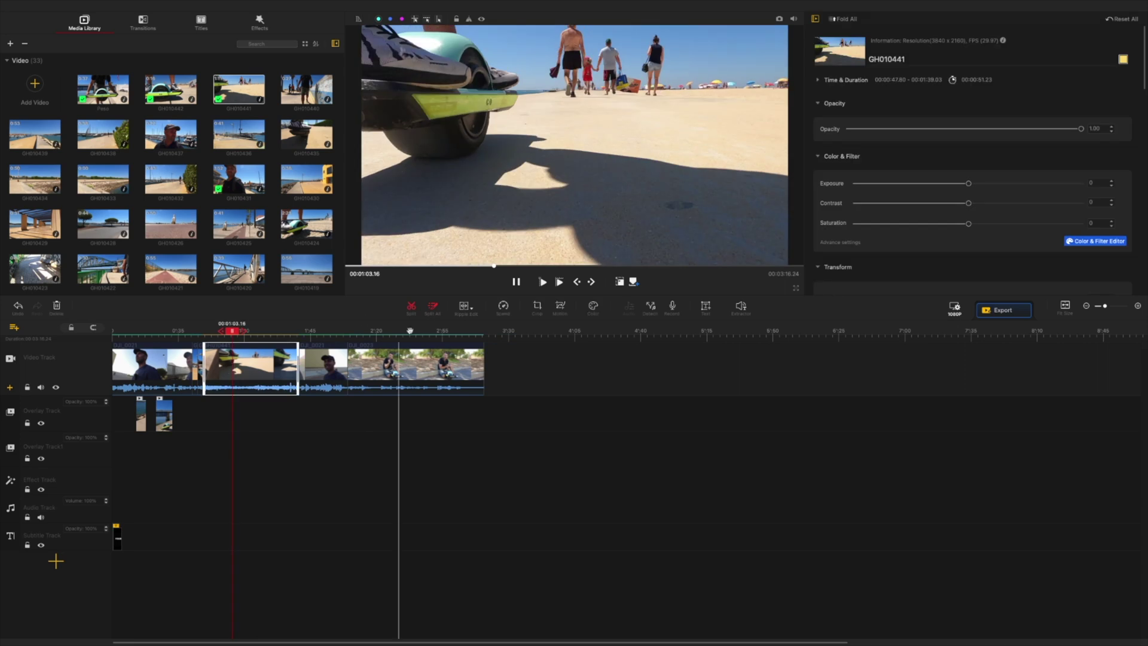
Shape a custom nonlinear speed curve for clip 2, ramping between about 3x-4x and normal speed
left_click(504, 306)
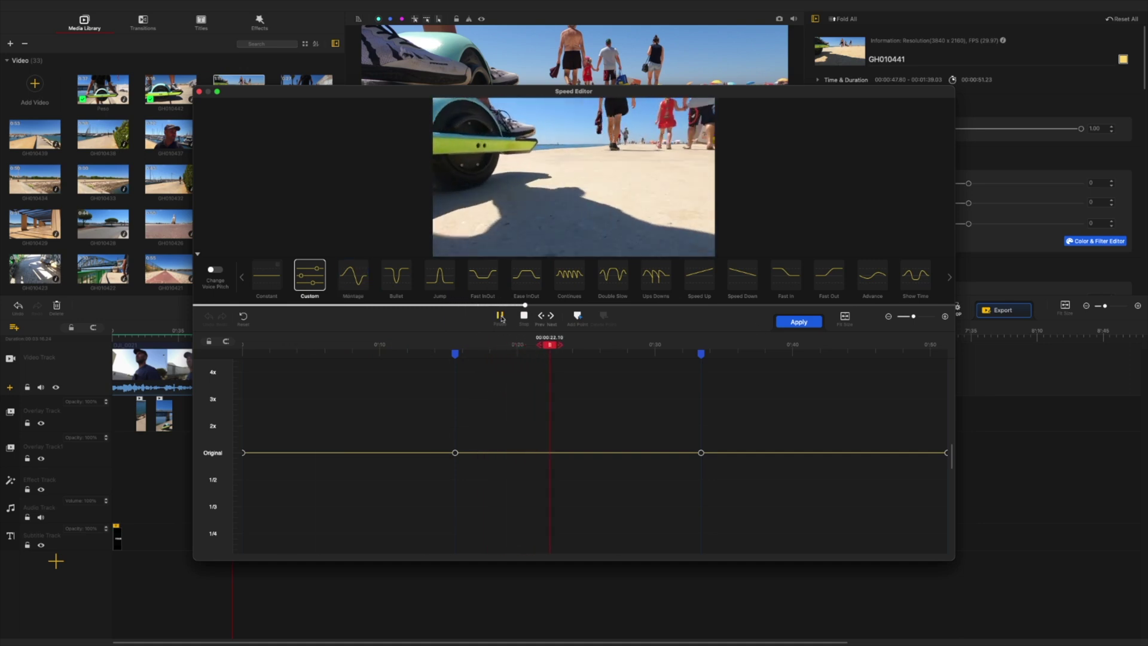
left_click_drag(455, 453, 455, 393)
left_click(376, 350)
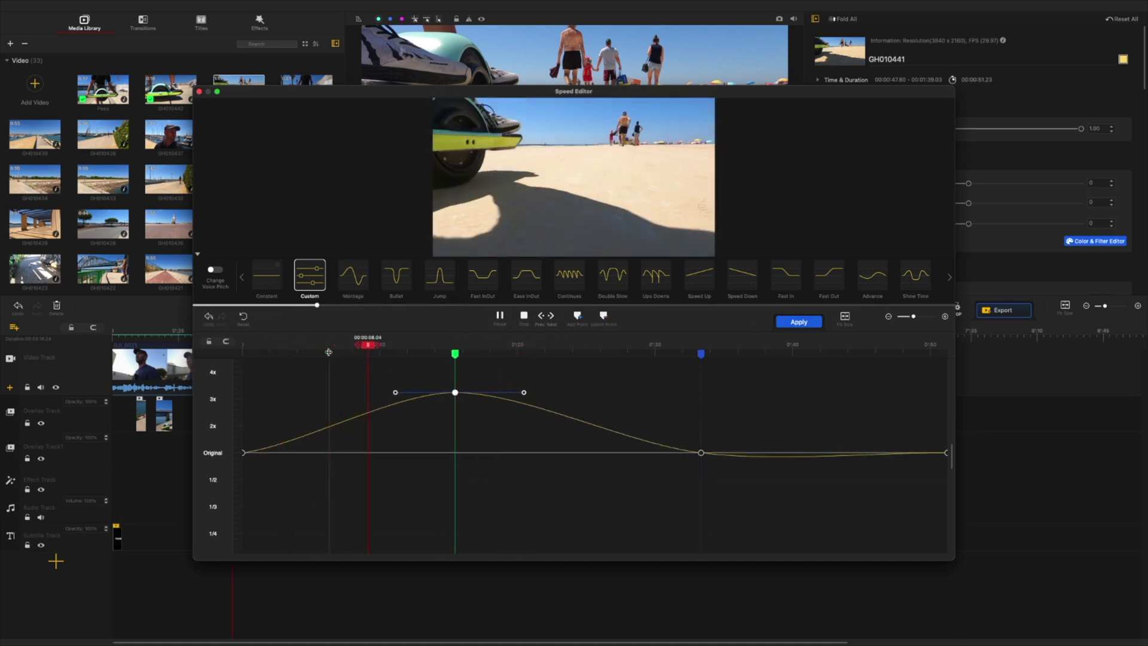
left_click_drag(701, 452, 701, 389)
left_click(500, 317)
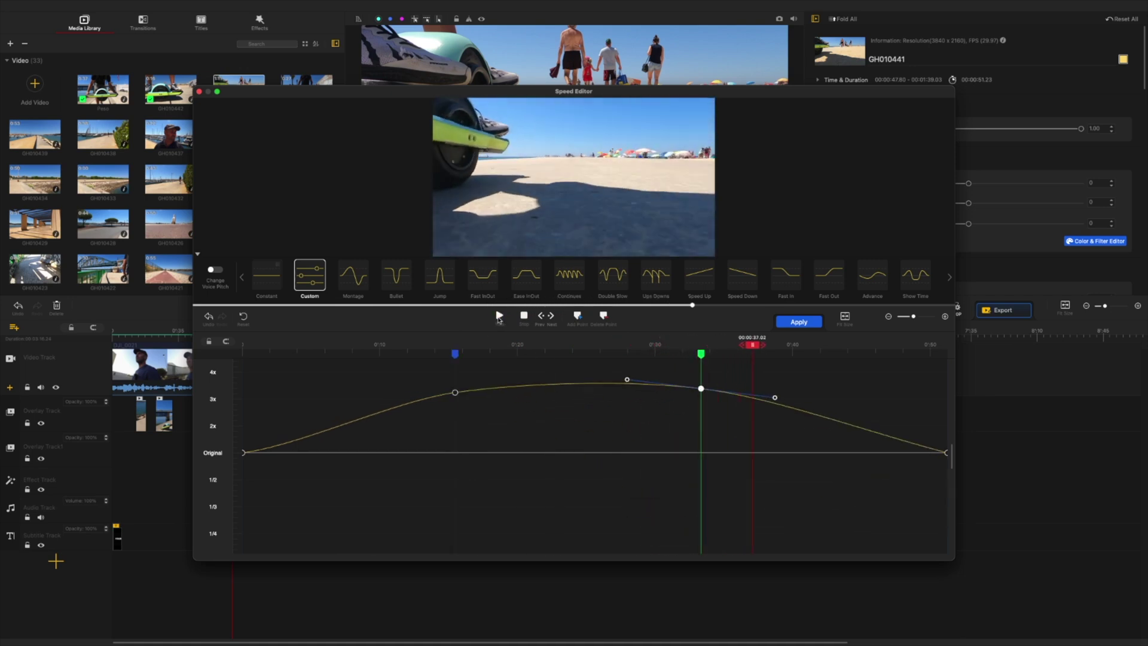
left_click_drag(456, 392, 329, 393)
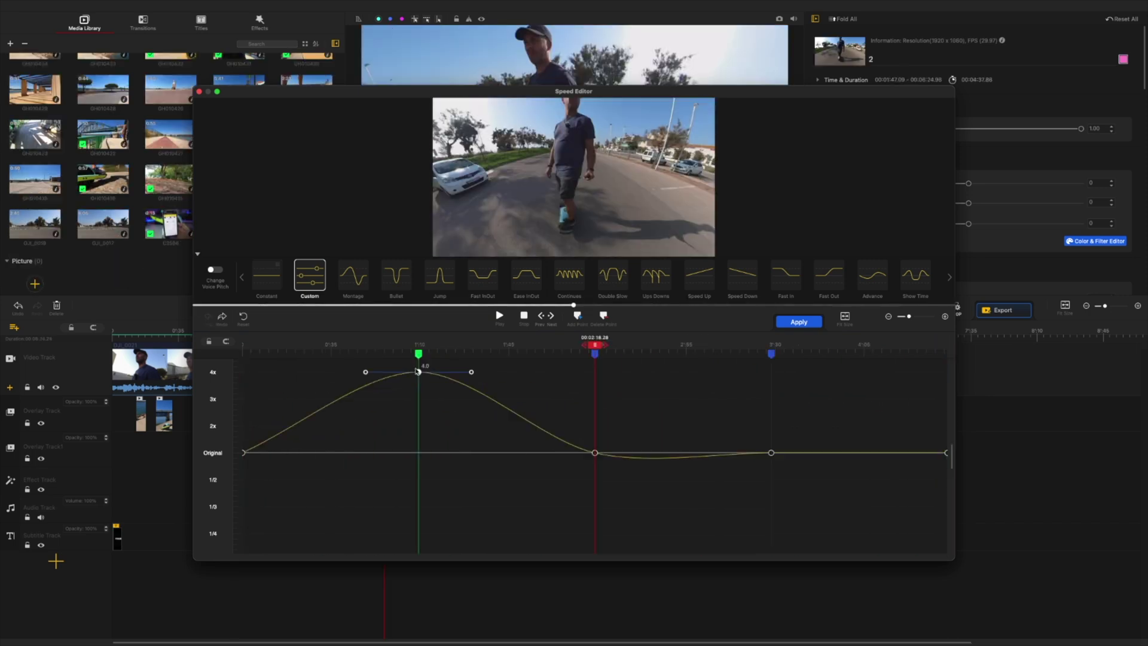
left_click_drag(418, 371, 269, 362)
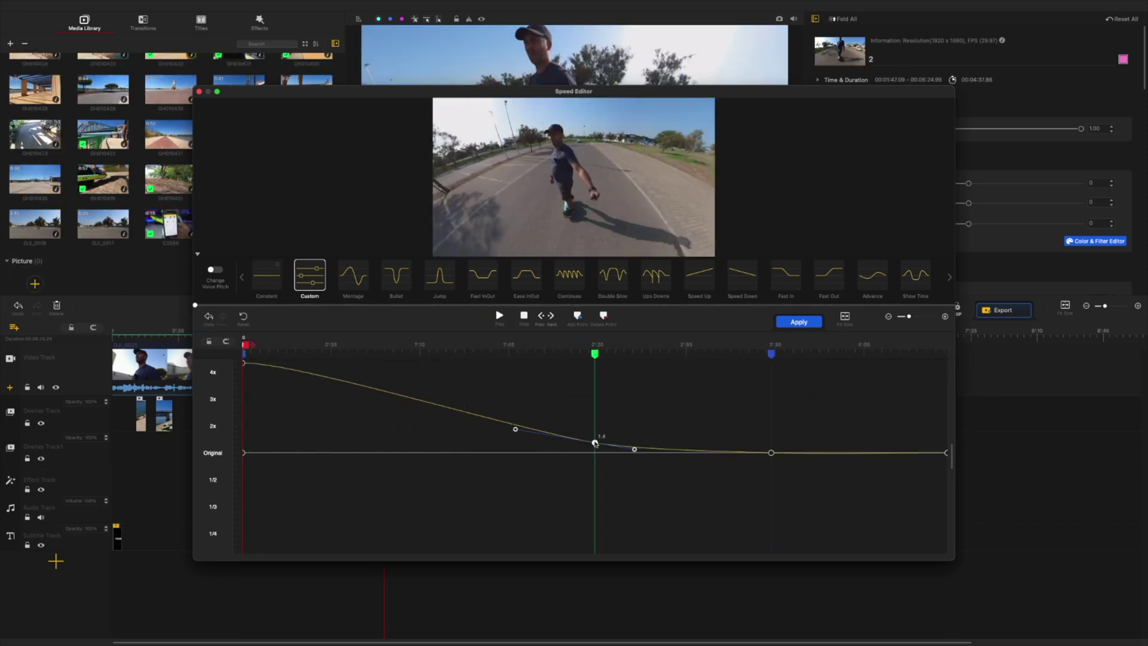
left_click_drag(771, 354, 963, 354)
Try the Bullet, Continues, Ups Downs and Speed Up presets and apply the ramp, shortening the clip to 3:02.89
left_click(499, 316)
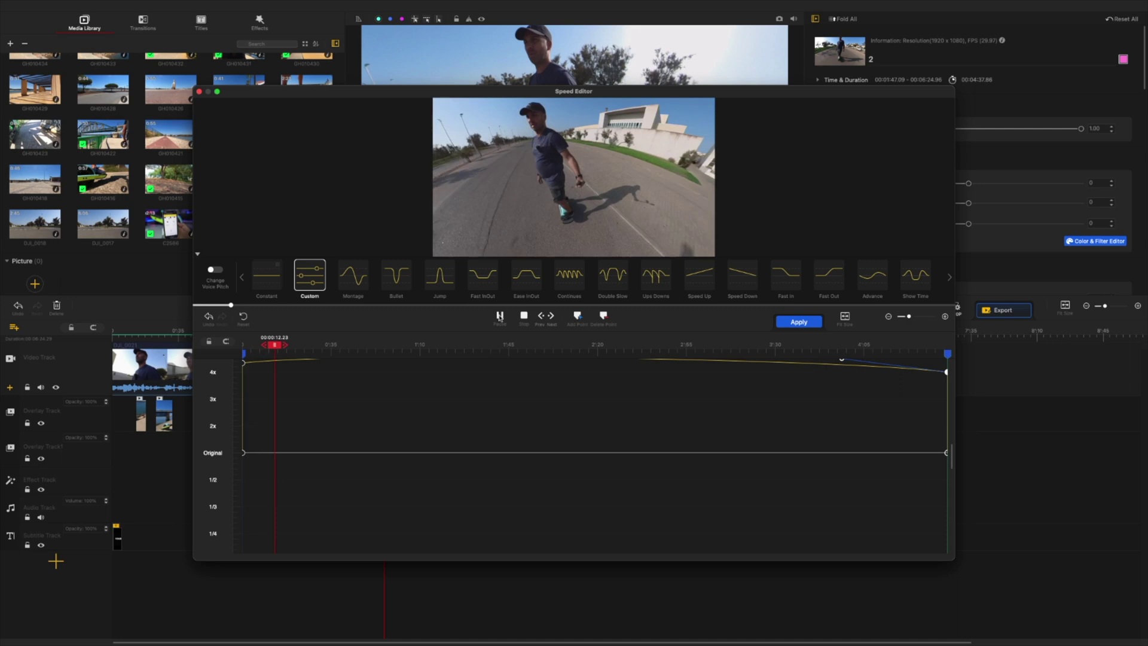
left_click(396, 275)
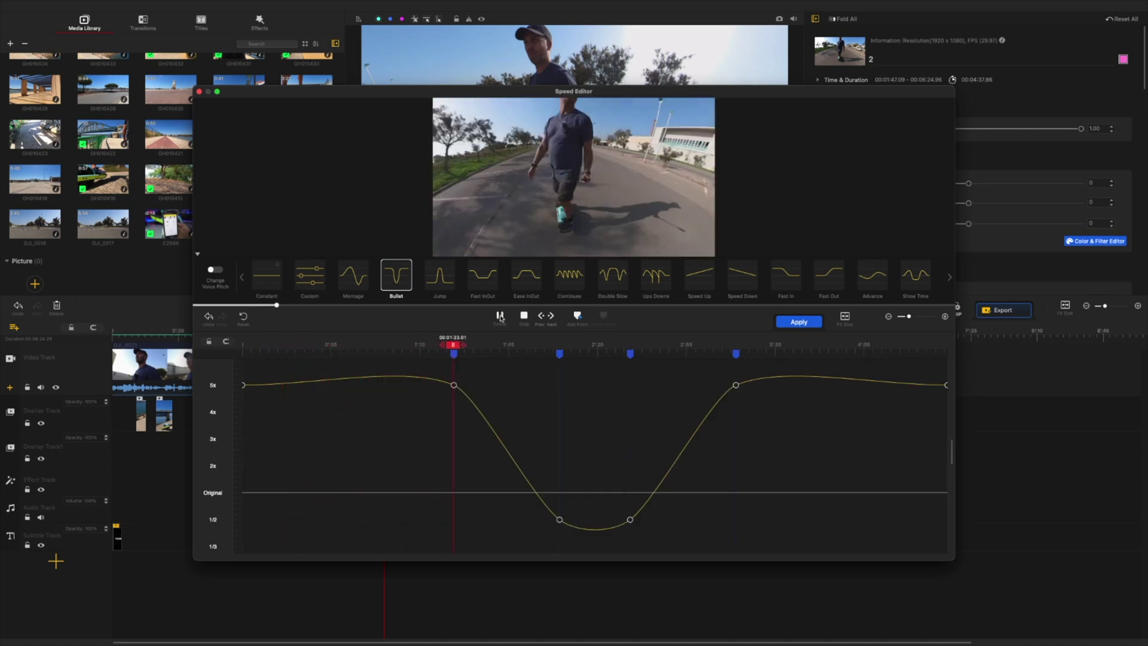
key("Right")
key("Right")
key("Right")
key("Right")
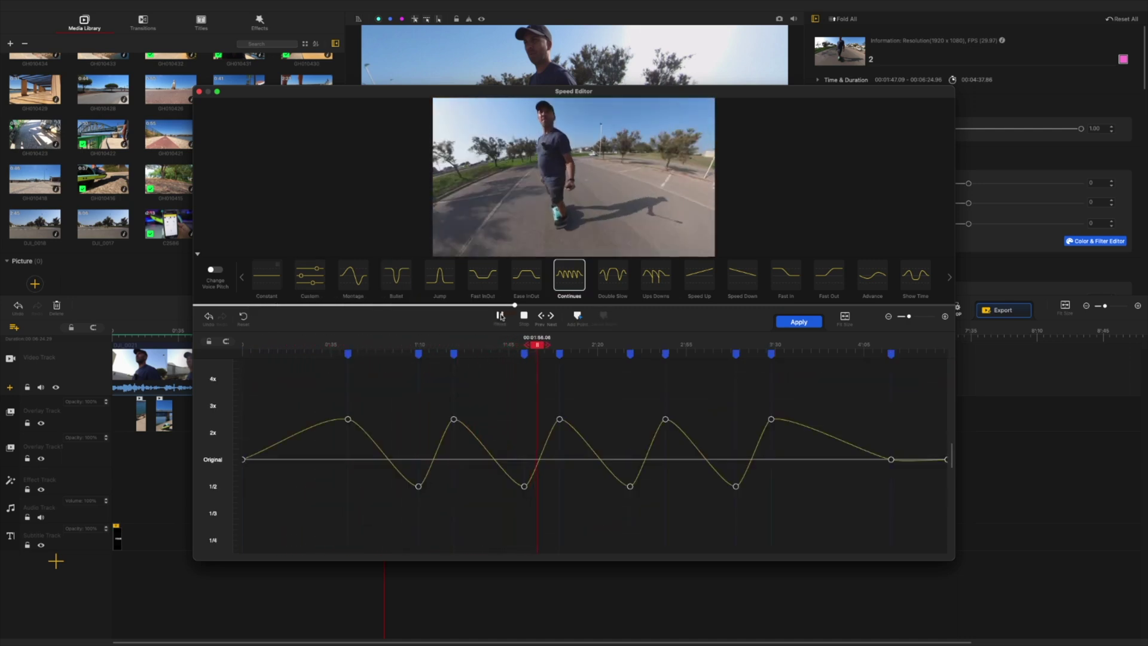
key("Right")
key("Right")
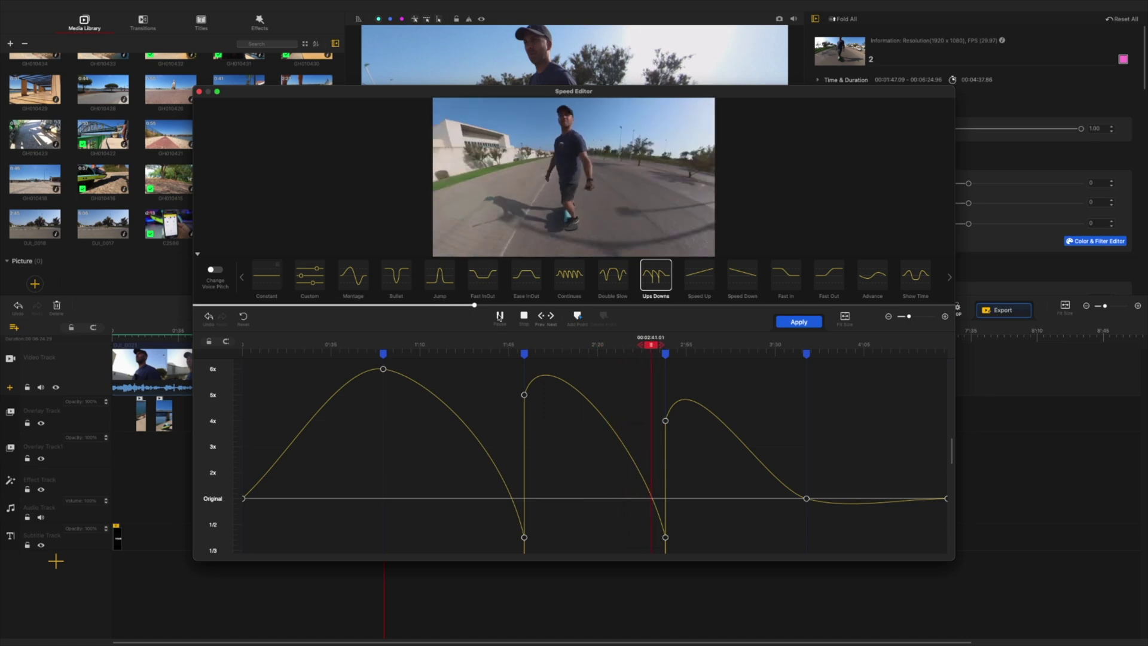
key("Right")
left_click(799, 322)
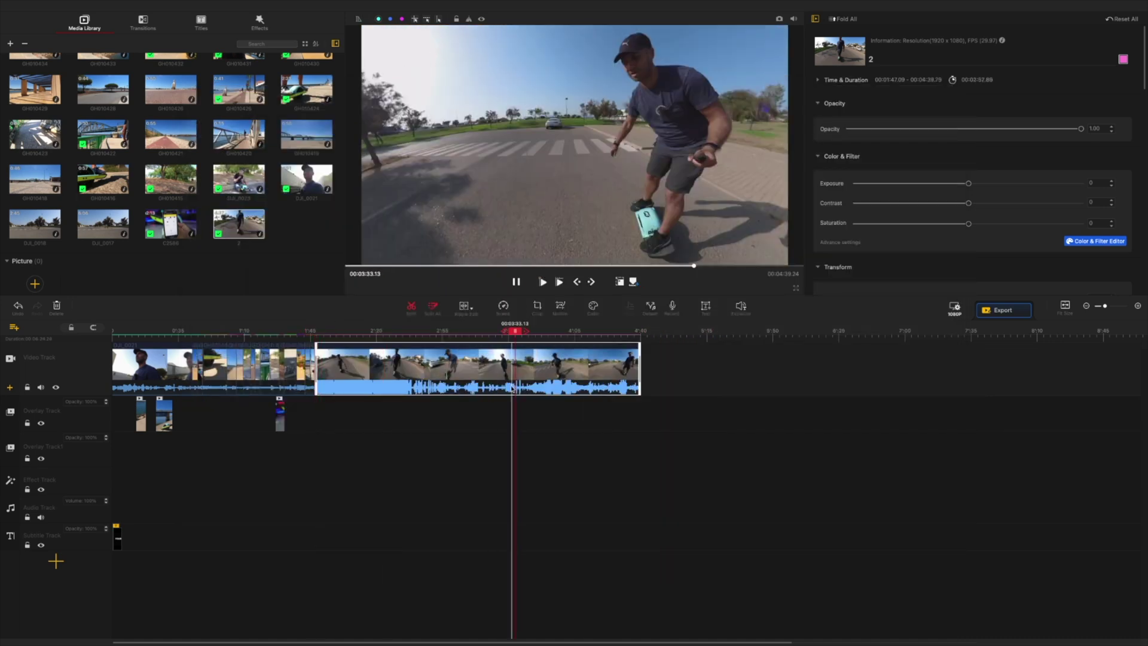
Replay the clip and compare it with Lens Distortion Correction toggled off and on
left_click(542, 281)
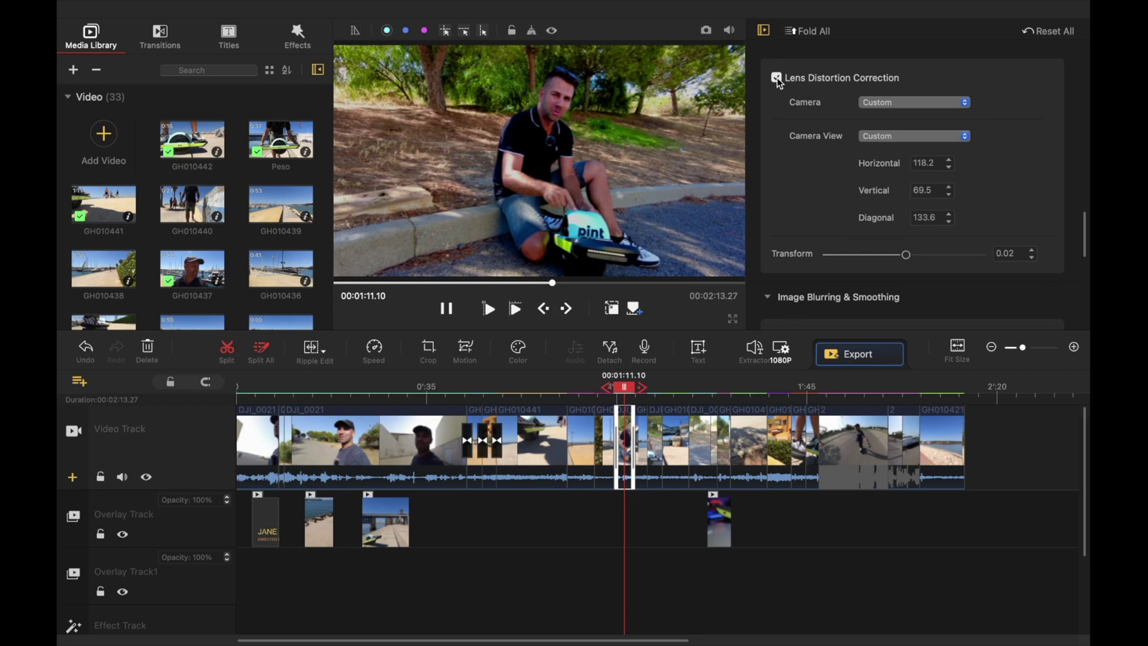
left_click(777, 78)
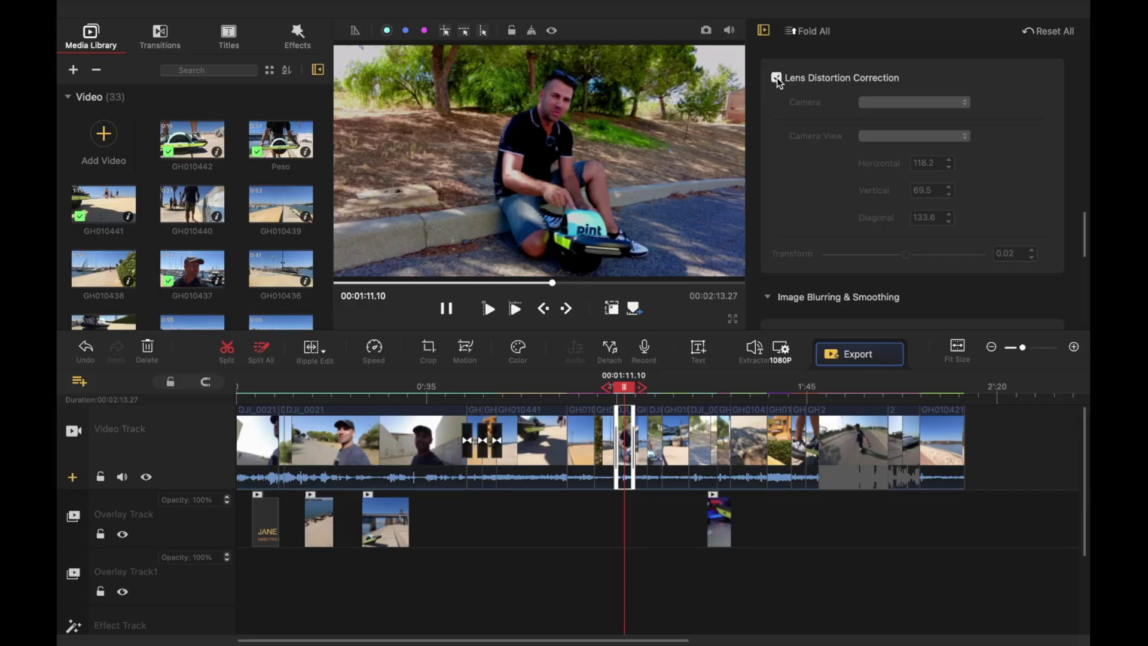
left_click(777, 77)
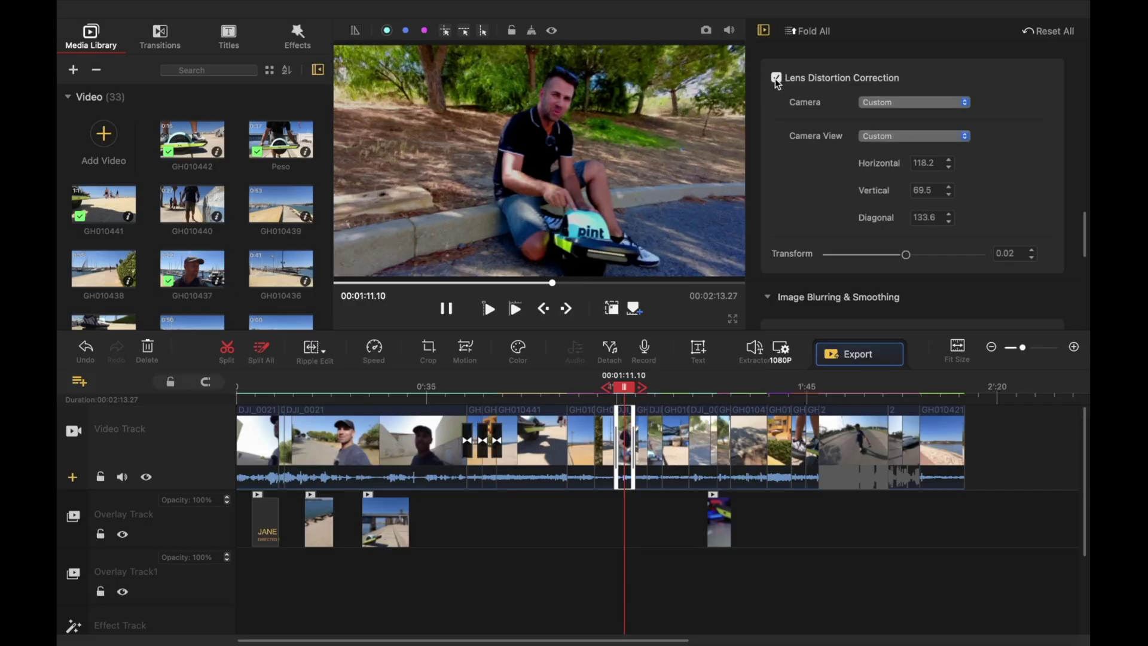
left_click(777, 78)
scroll(793, 153, "down", 10)
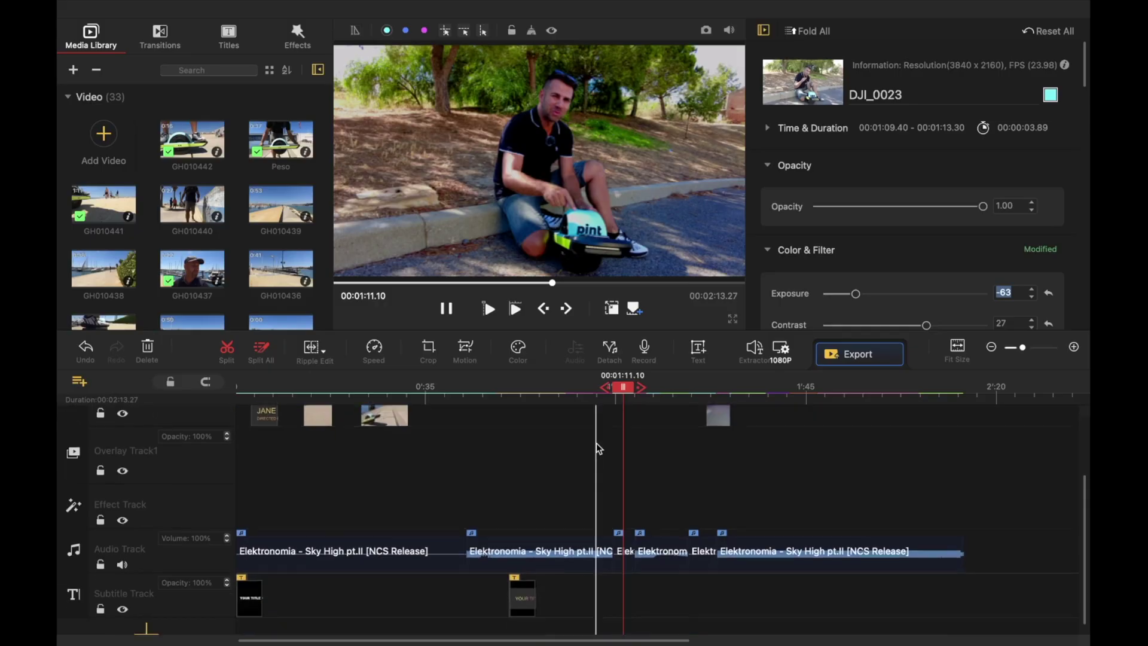
Select the Sky High music clip and scroll to its 0.20 volume and Audio Editor settings
scroll(596, 443, "down", 1)
left_click(584, 540)
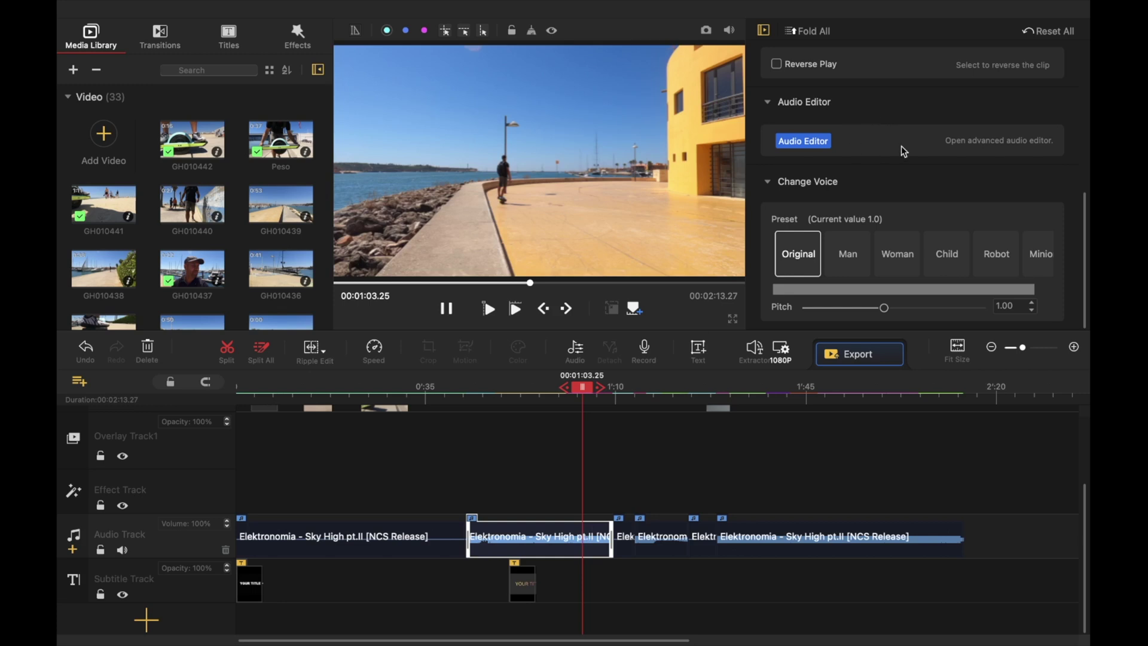
scroll(902, 146, "up", 5)
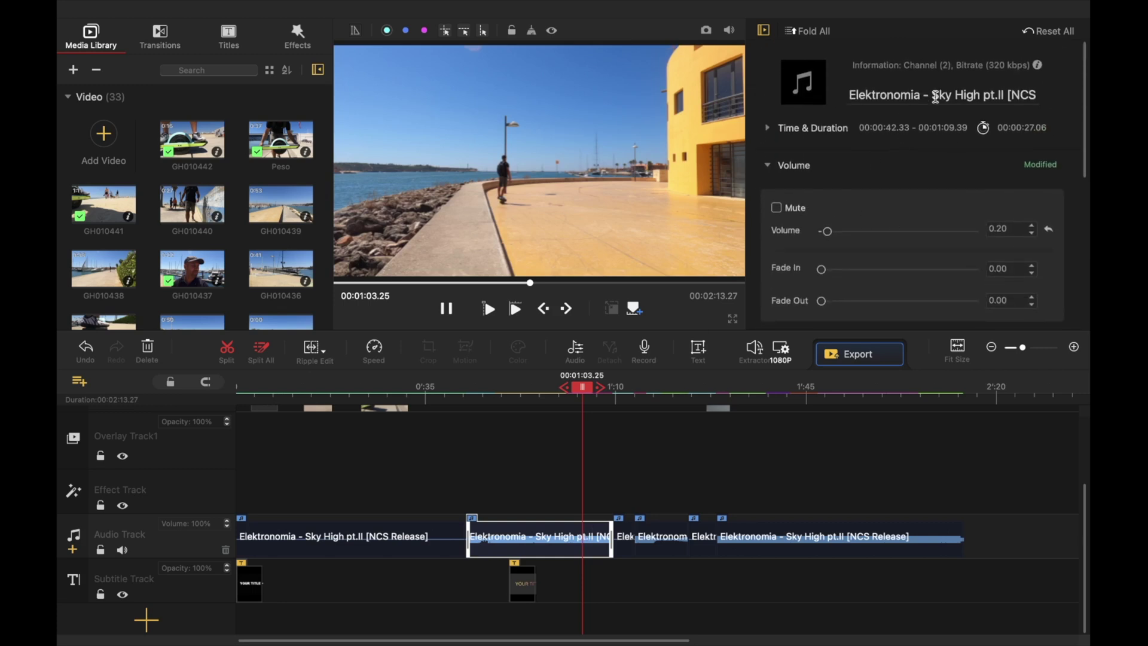
scroll(903, 195, "down", 3)
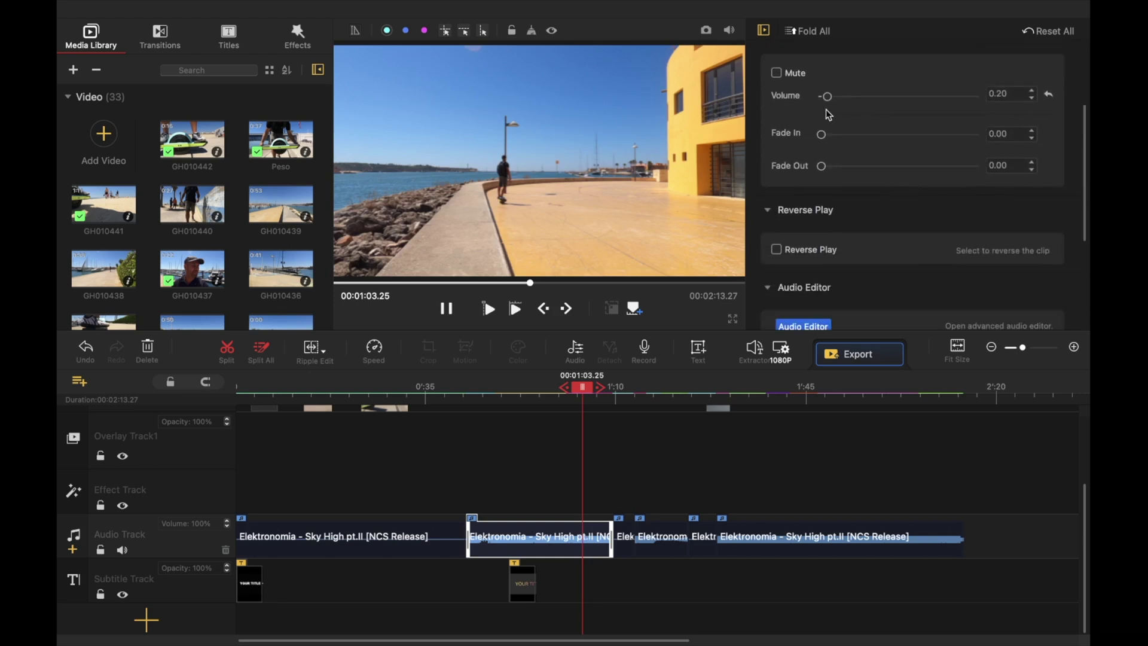
scroll(902, 159, "down", 4)
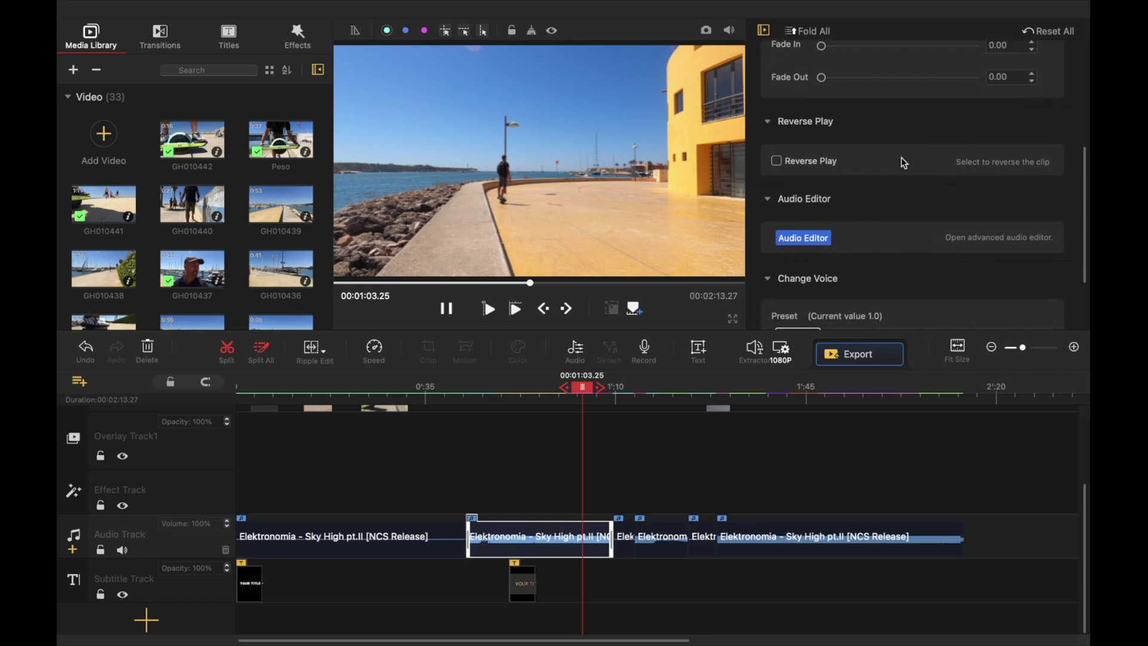
Open the advanced Audio Editor to view the music clip's waveform
left_click(803, 210)
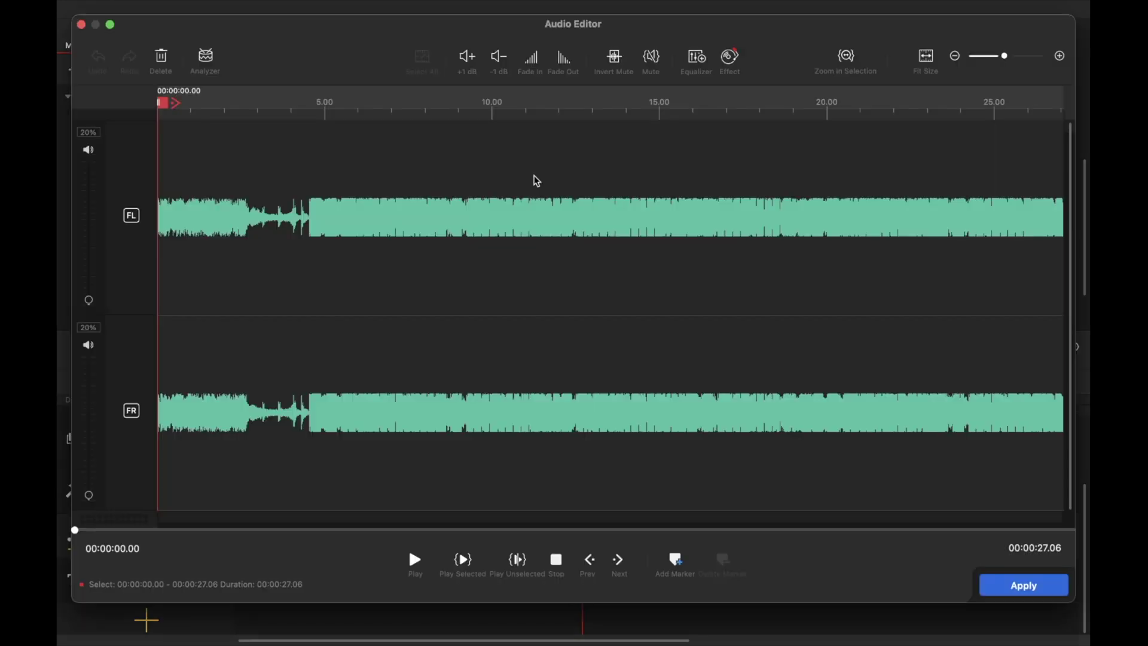